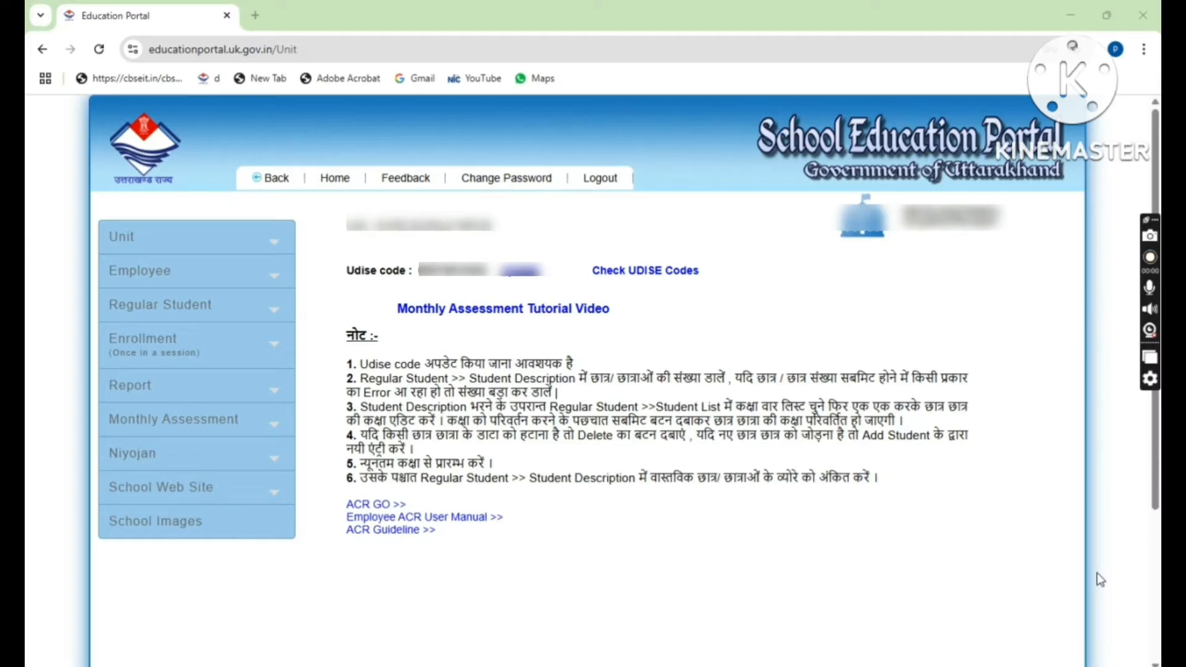
Open the class-wise description of regular students for session 2025-26 for editing
left_click(233, 317)
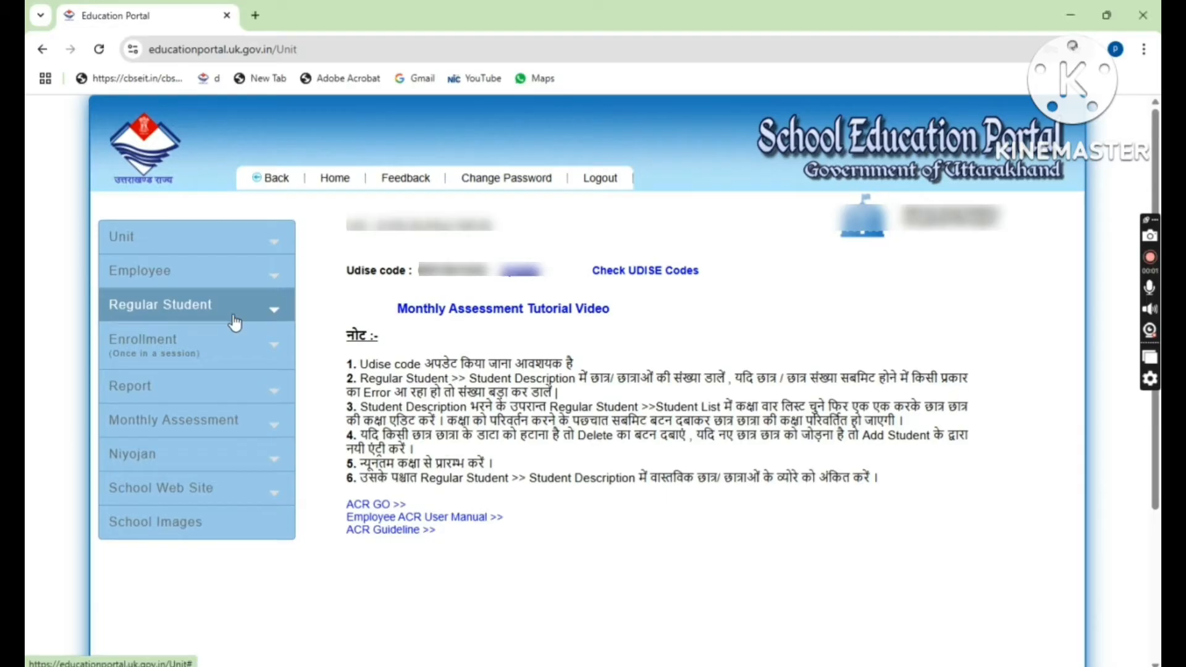
left_click(234, 320)
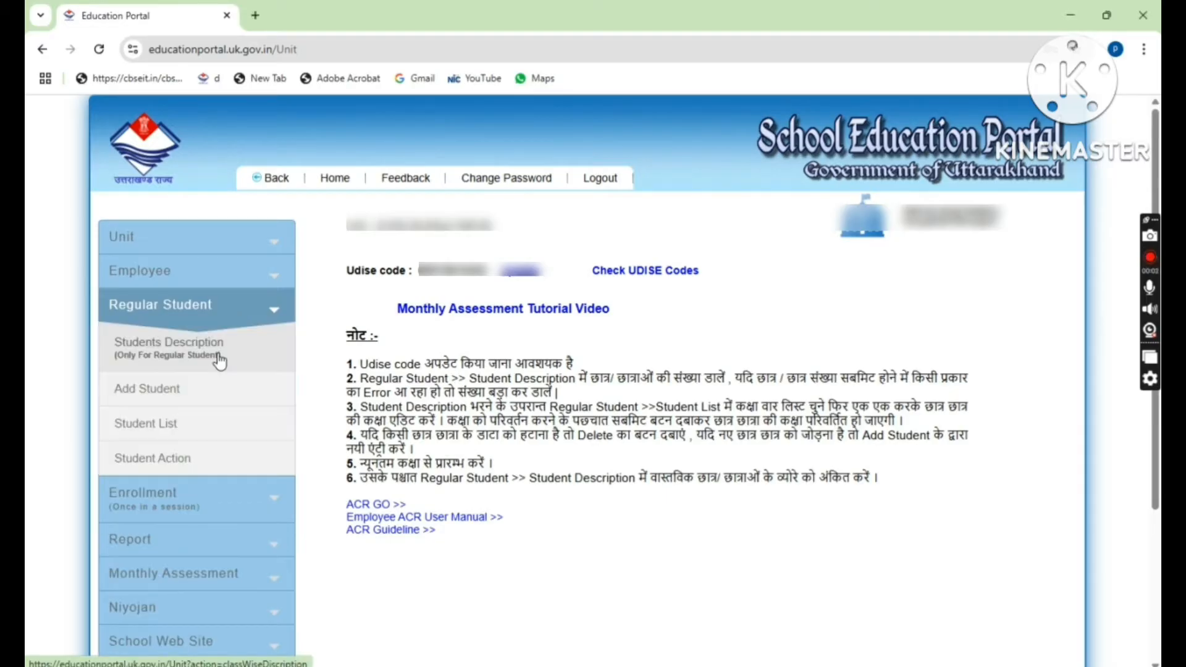
left_click(220, 360)
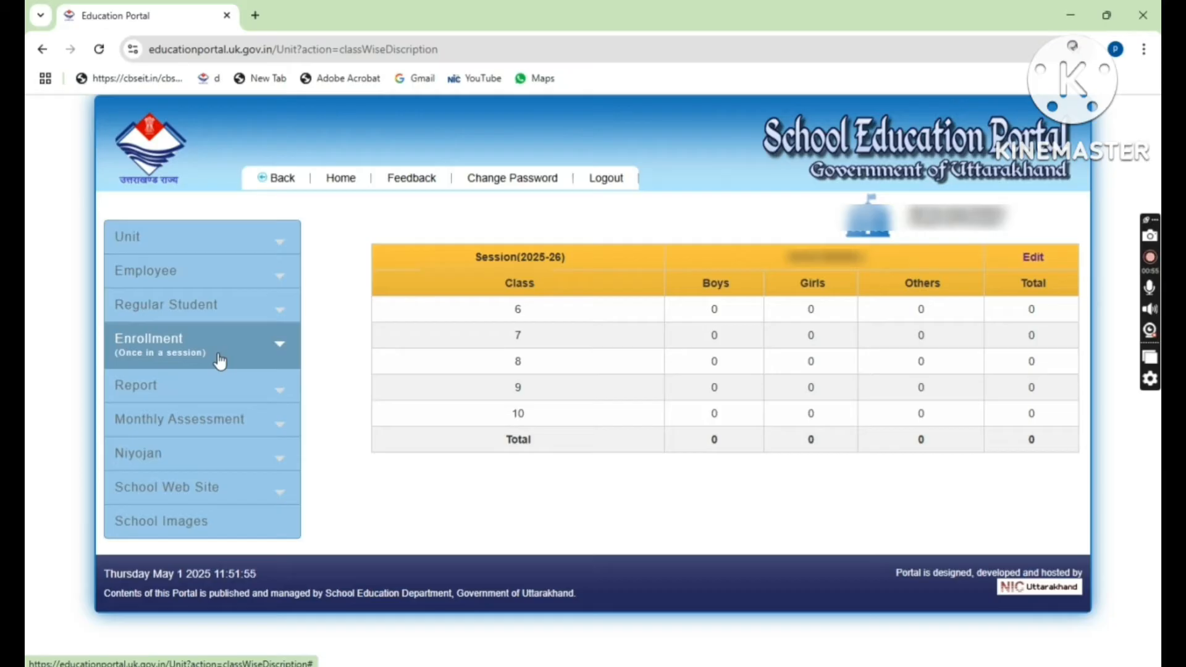
left_click(1030, 260)
Set the class 7 student counts to 15 boys, 10 girls and 0 others
double_click(615, 334)
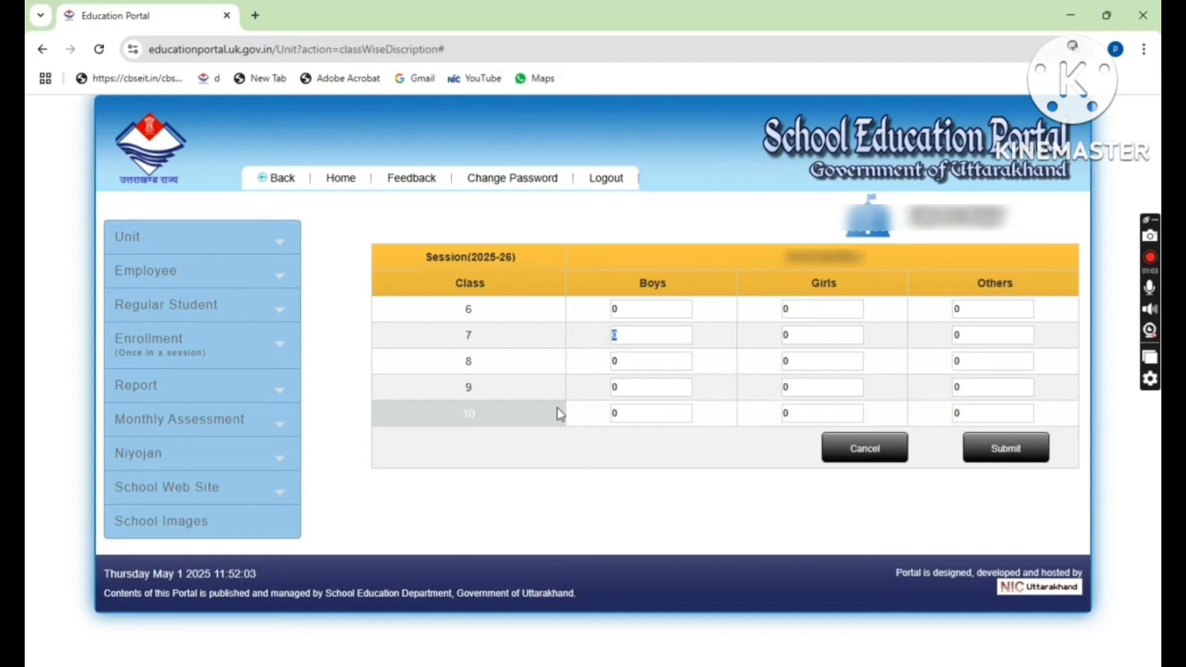
type("15")
double_click(803, 334)
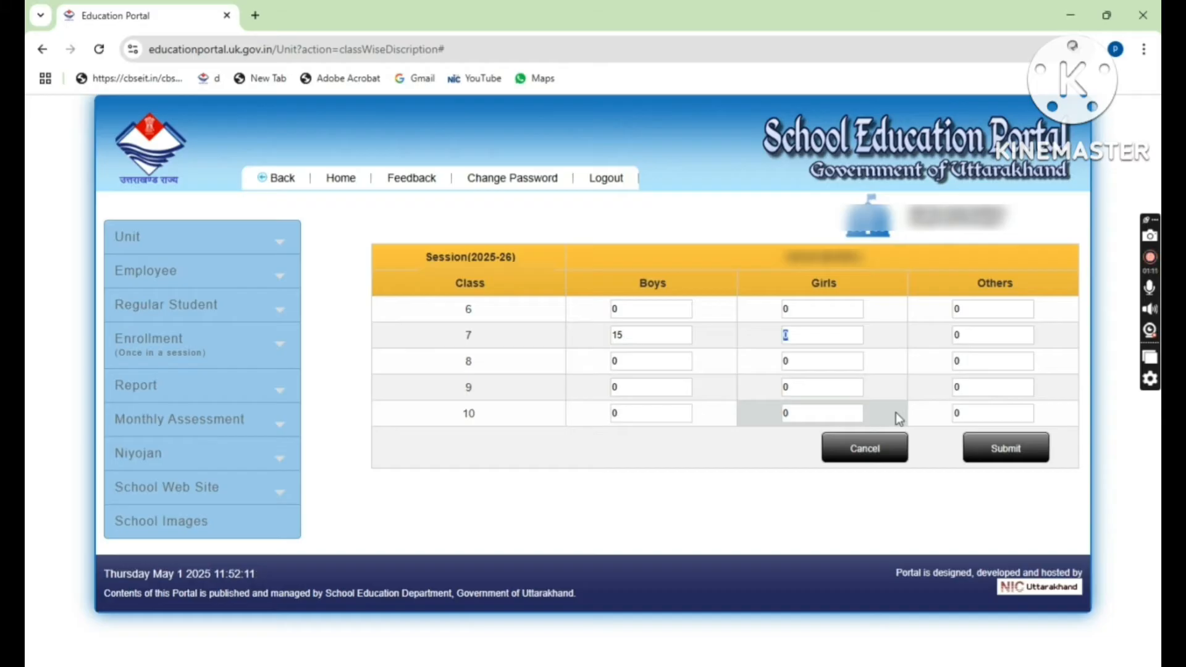
type("10")
double_click(974, 335)
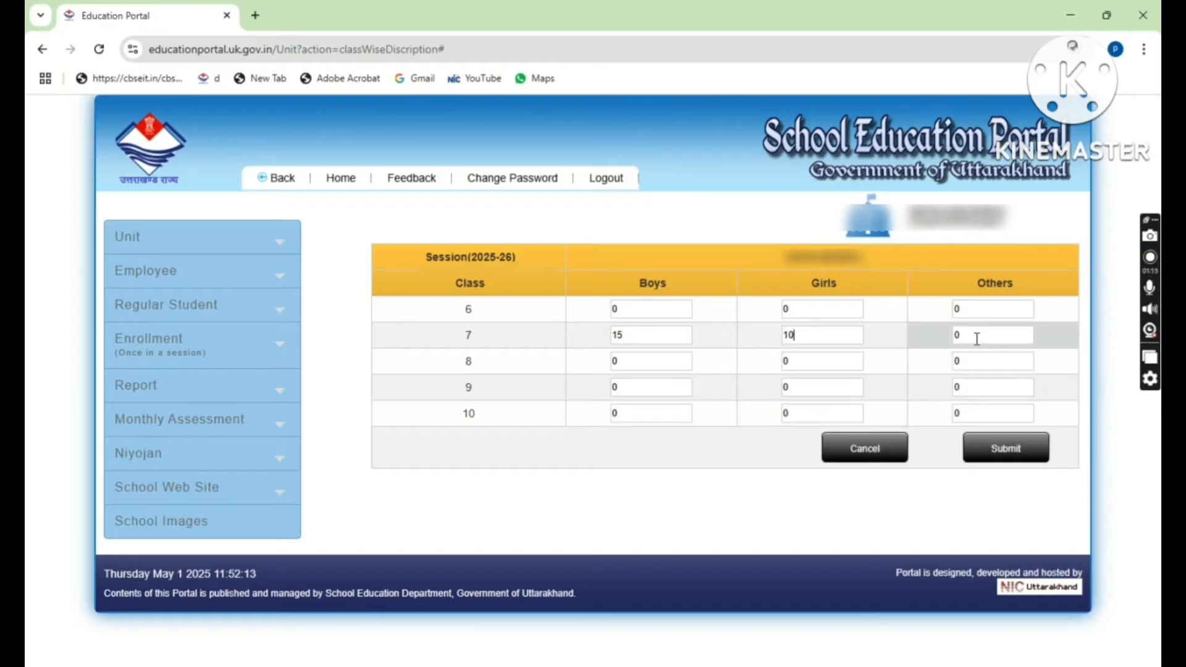
type("25")
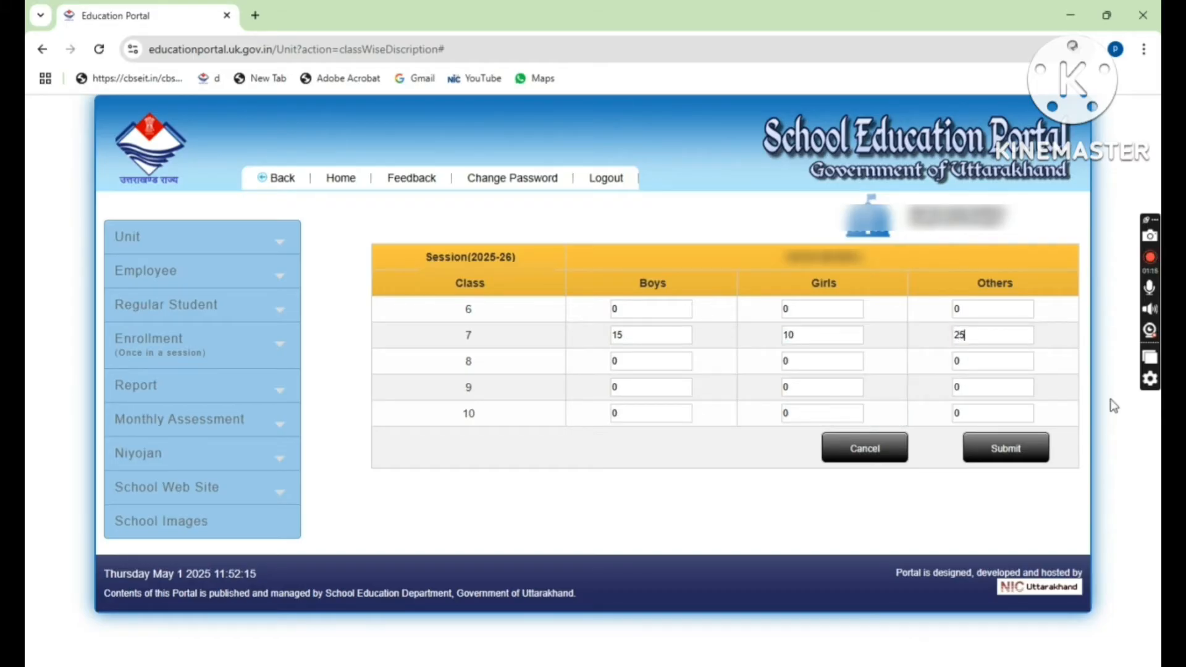
key("BackSpace")
key("BackSpace")
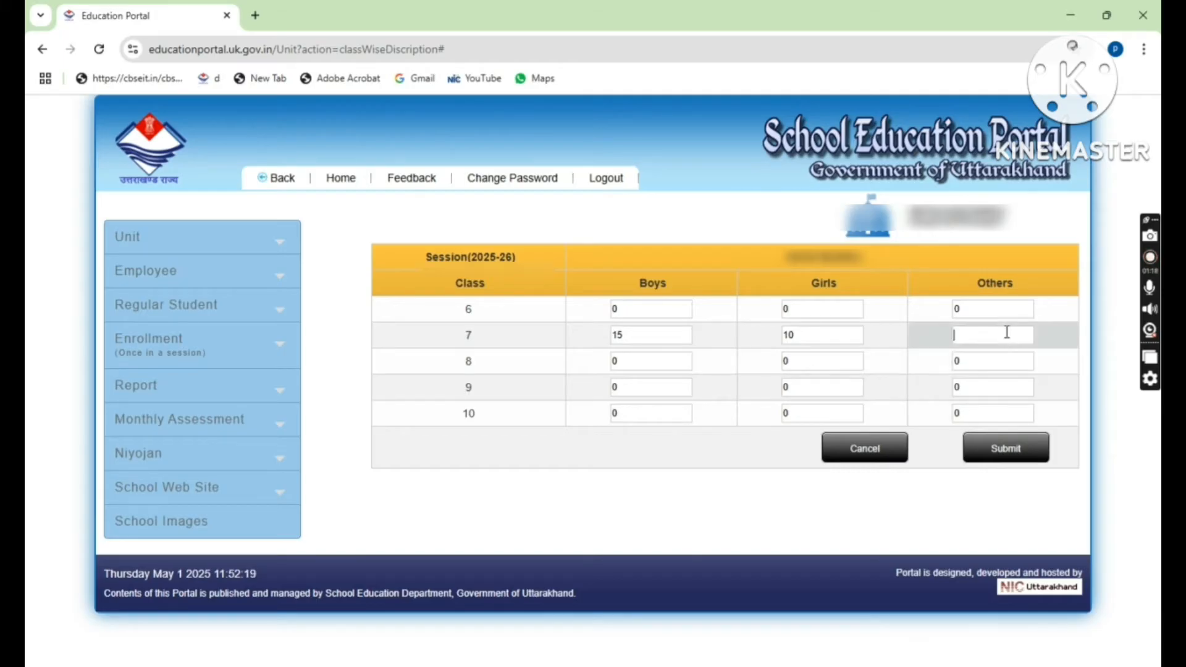
type("0")
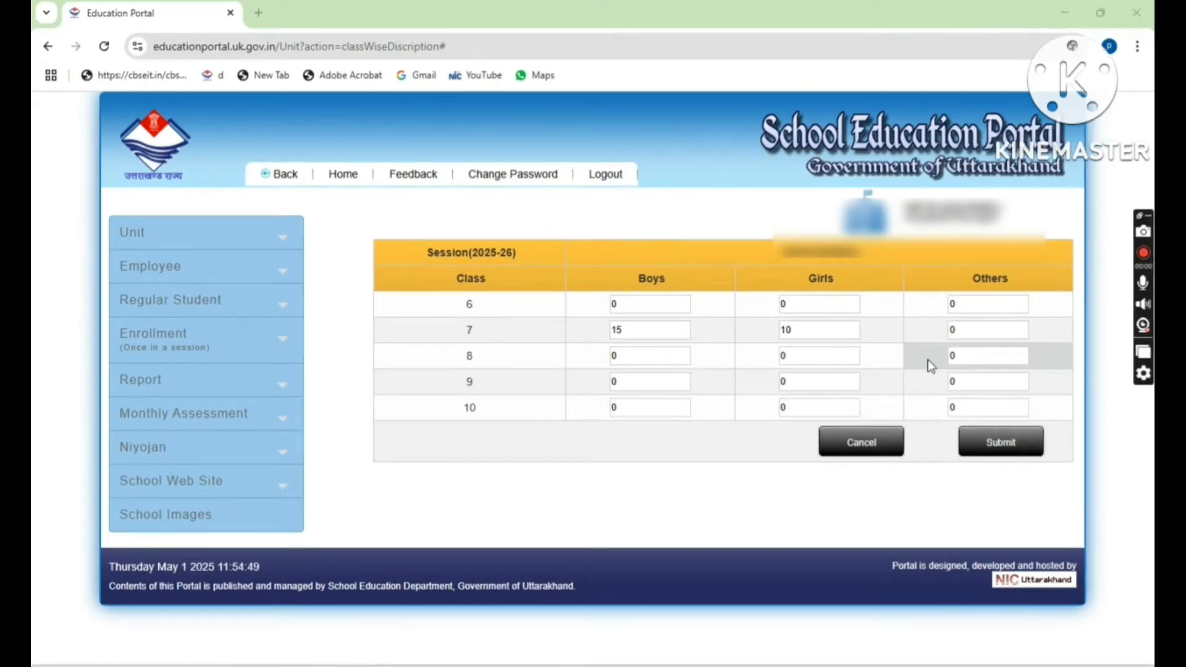
Set the number of boys in class 8 to 12 and submit the class-wise student counts
double_click(638, 356)
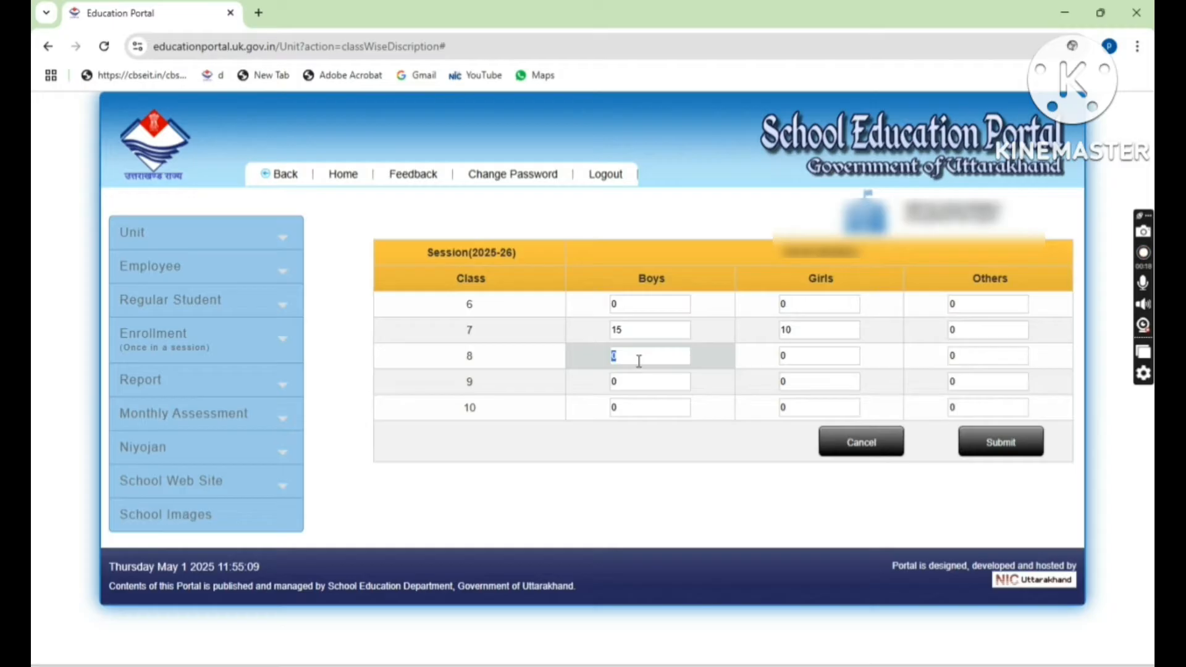
type("12")
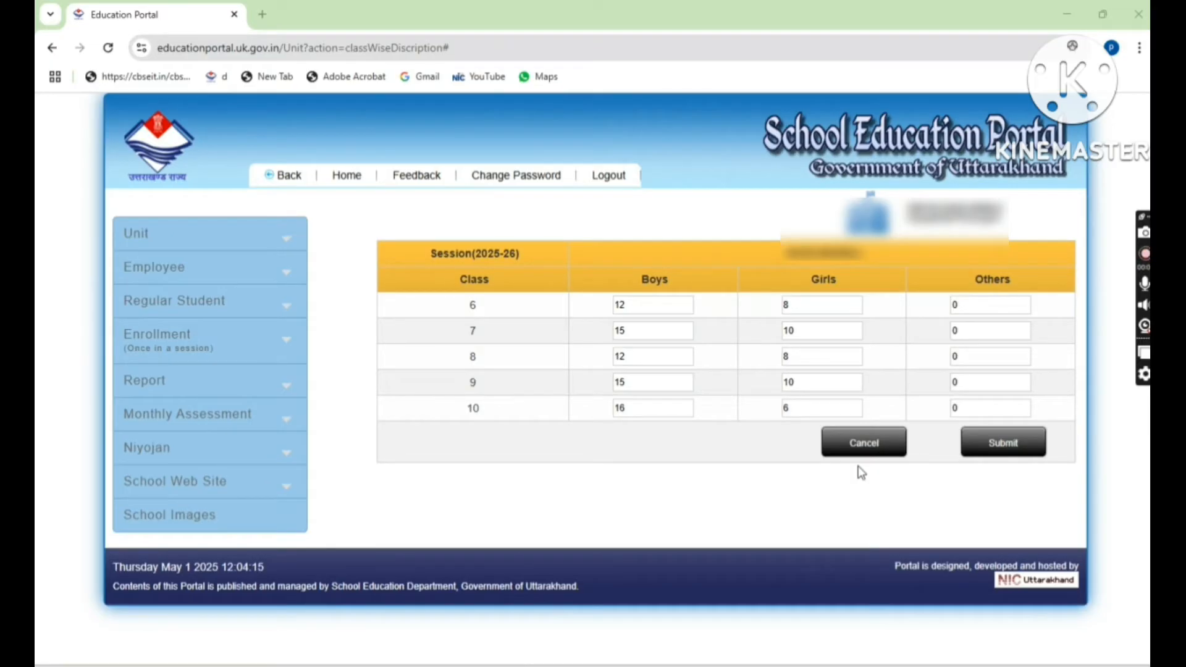
left_click(1010, 444)
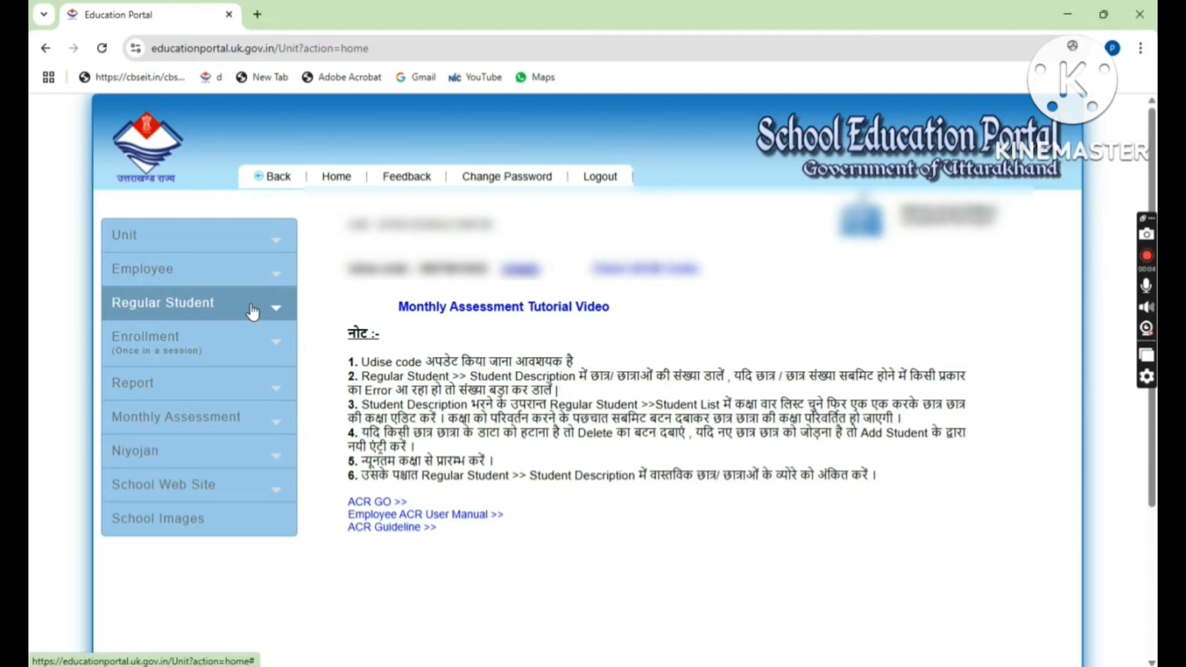
Open the regular students' Student Action page and filter the students by session 2024-25 and class 10
left_click(252, 311)
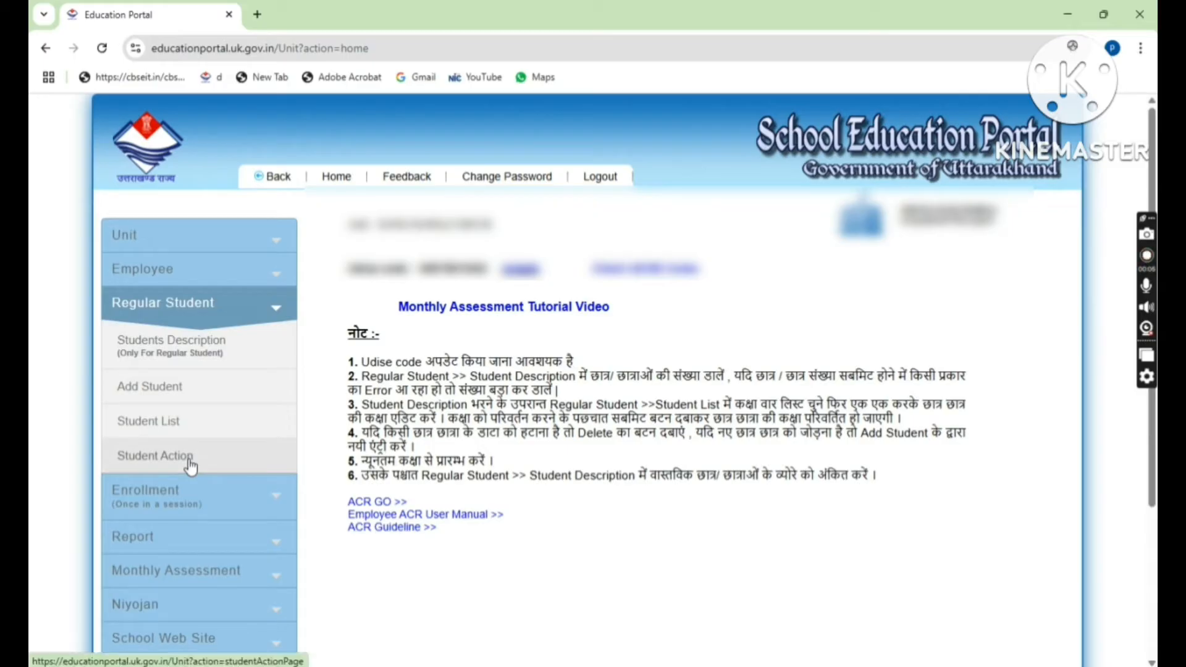
left_click(189, 460)
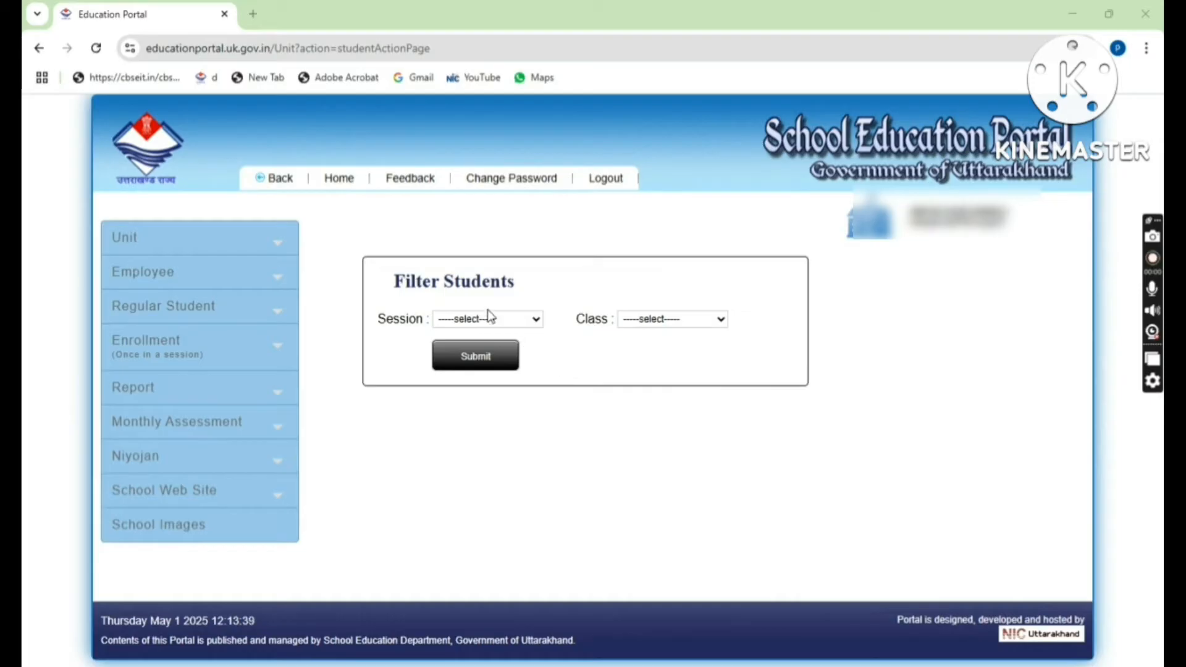
left_click(534, 319)
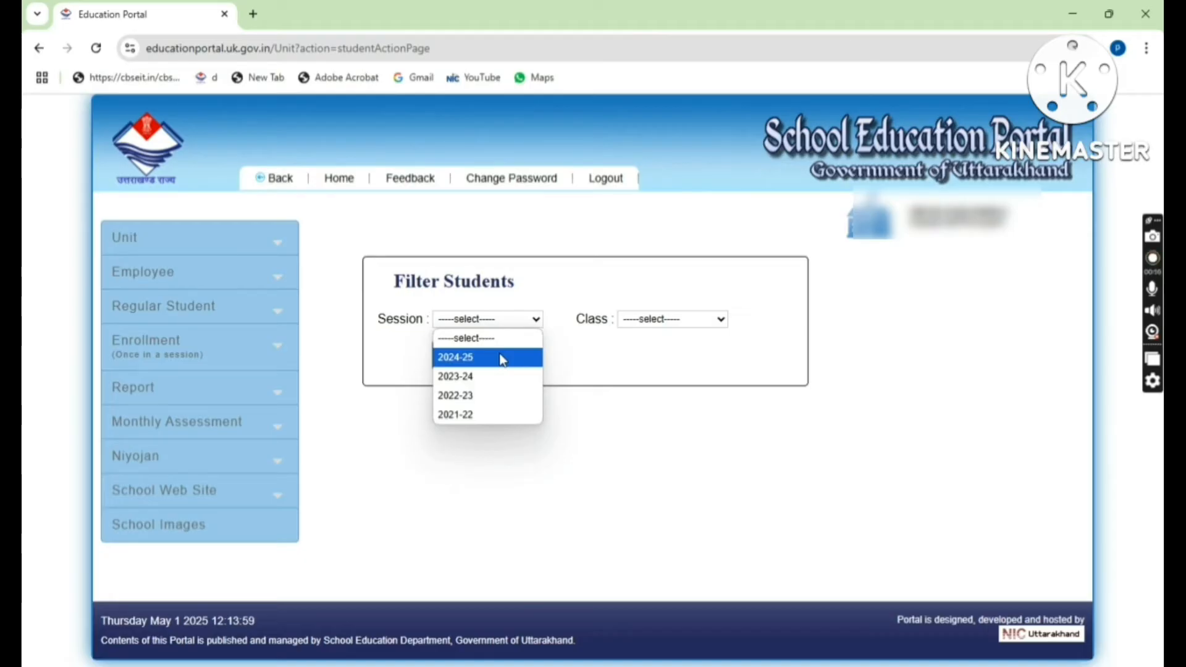
left_click(503, 358)
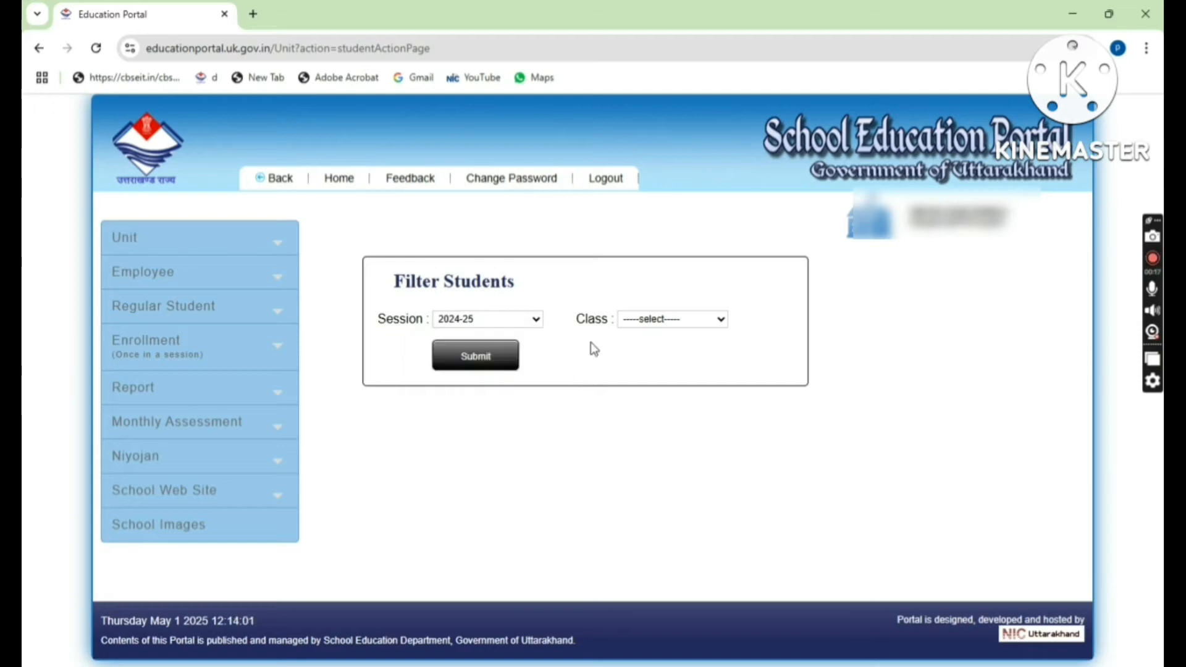
left_click(664, 322)
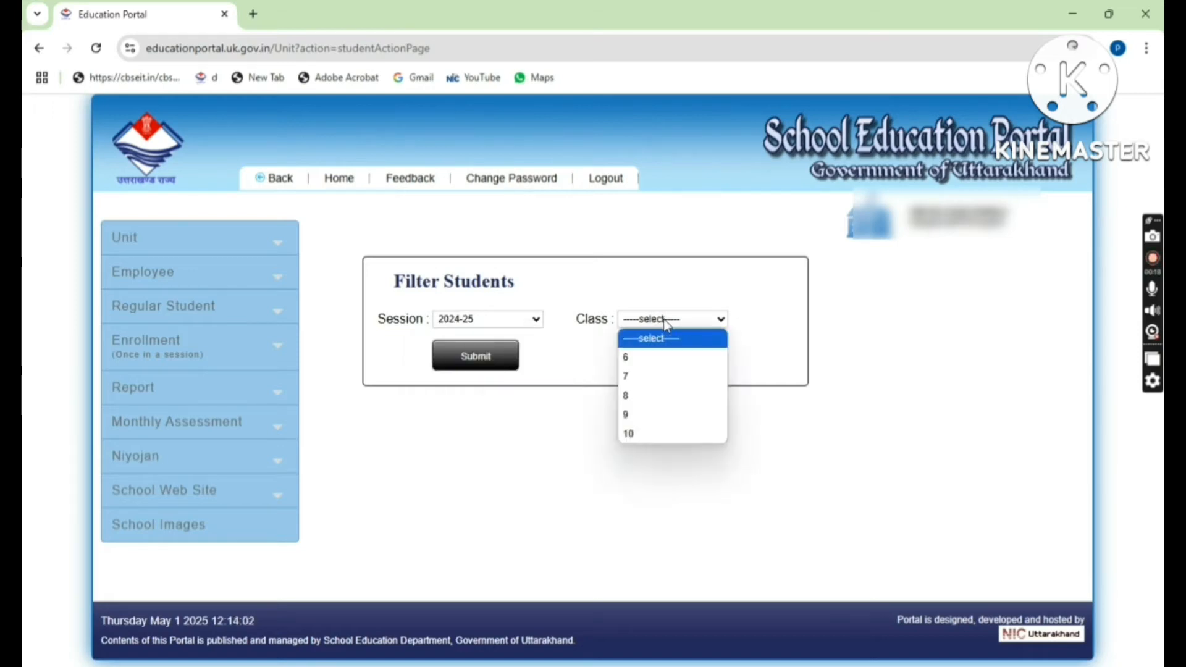
left_click(650, 431)
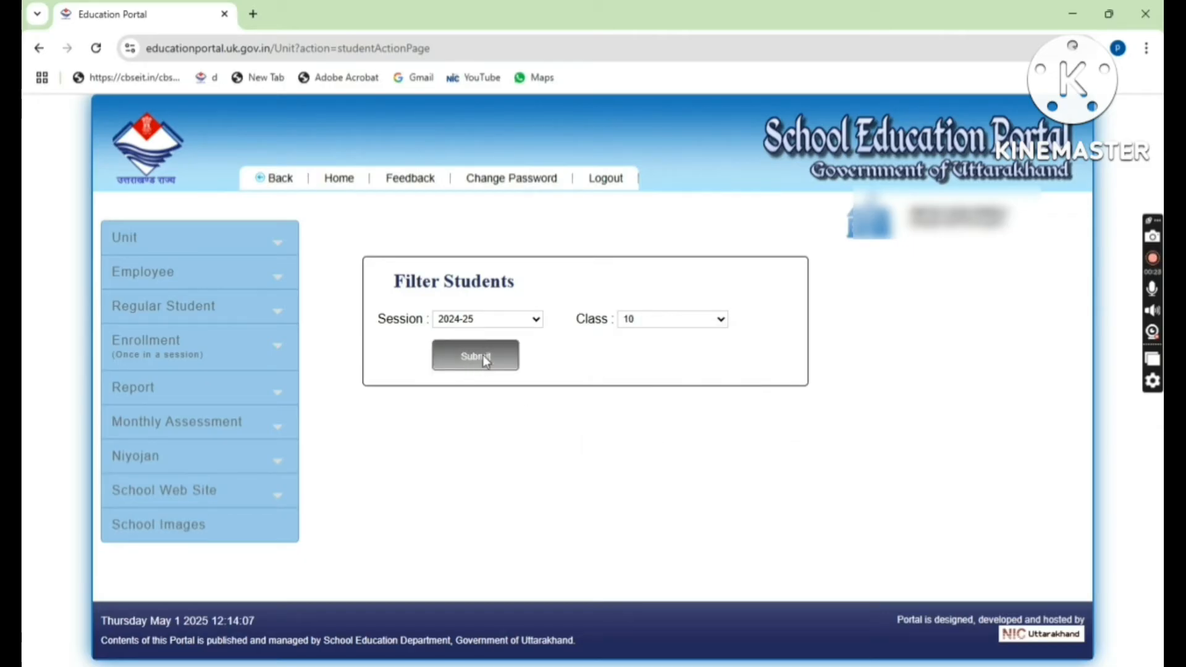
left_click(486, 360)
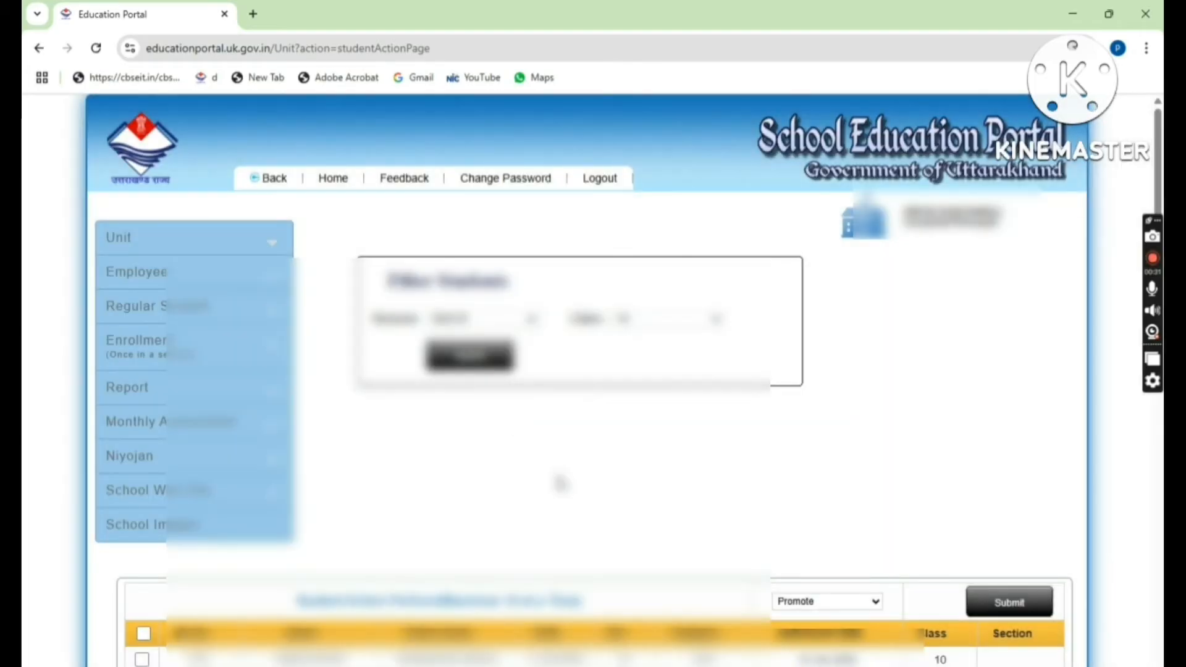
Select the students in the fourth, eighth, tenth and eleventh rows of the class 10 list
scroll(565, 488, "down", 6)
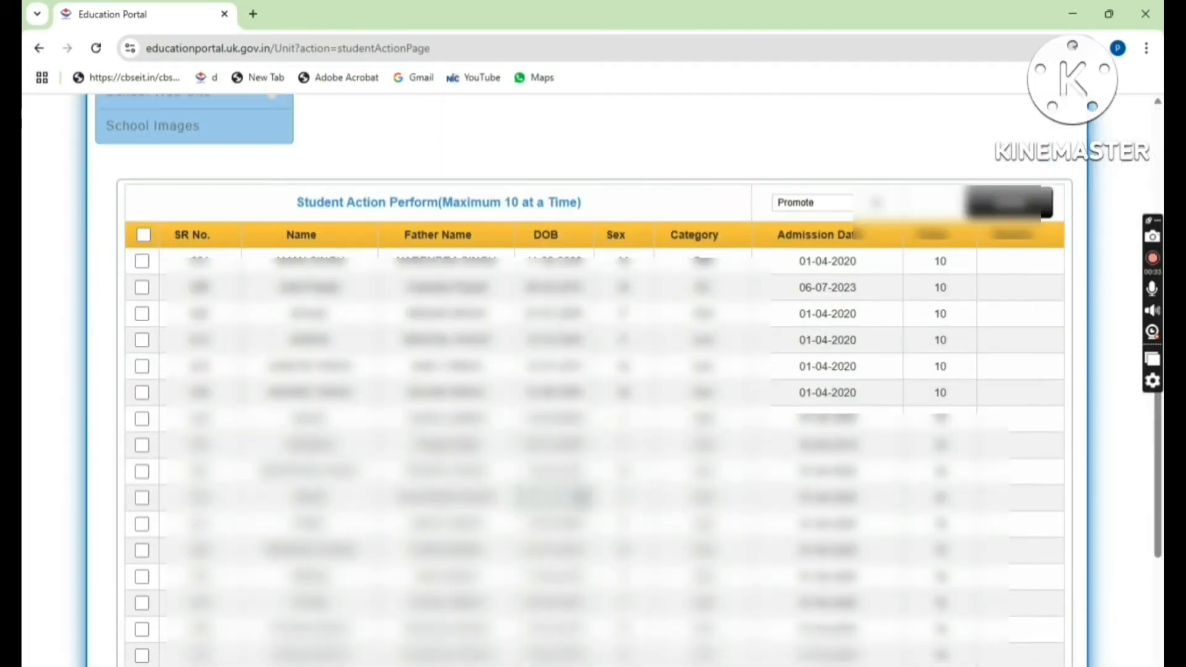
left_click(810, 204)
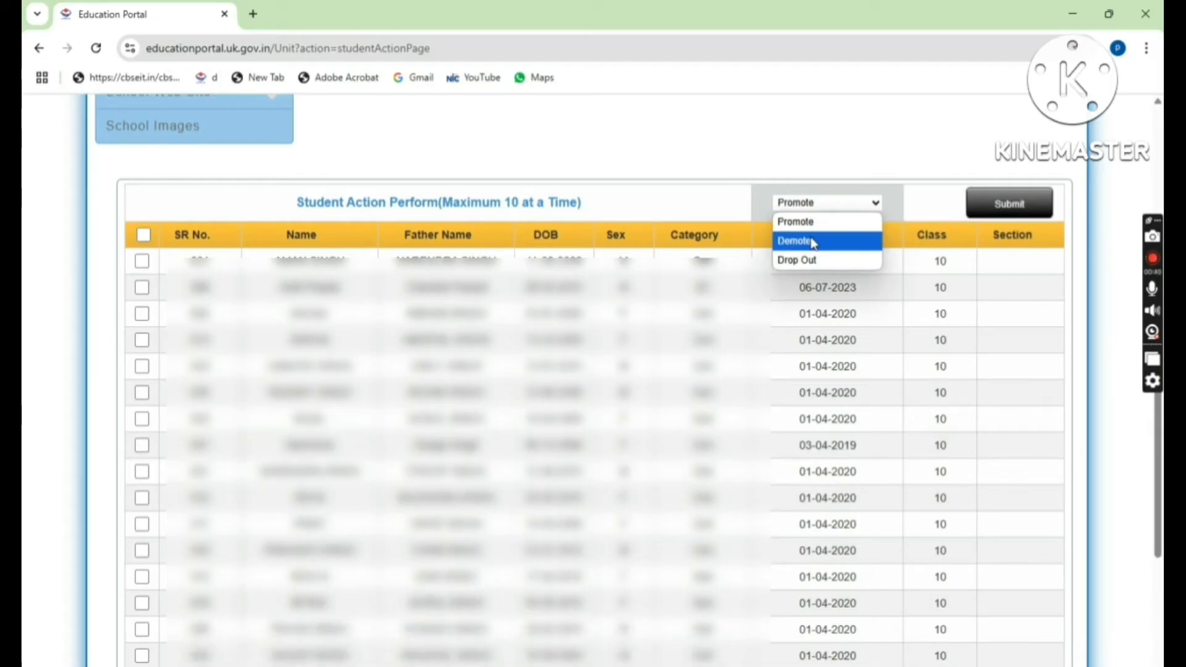
left_click(707, 202)
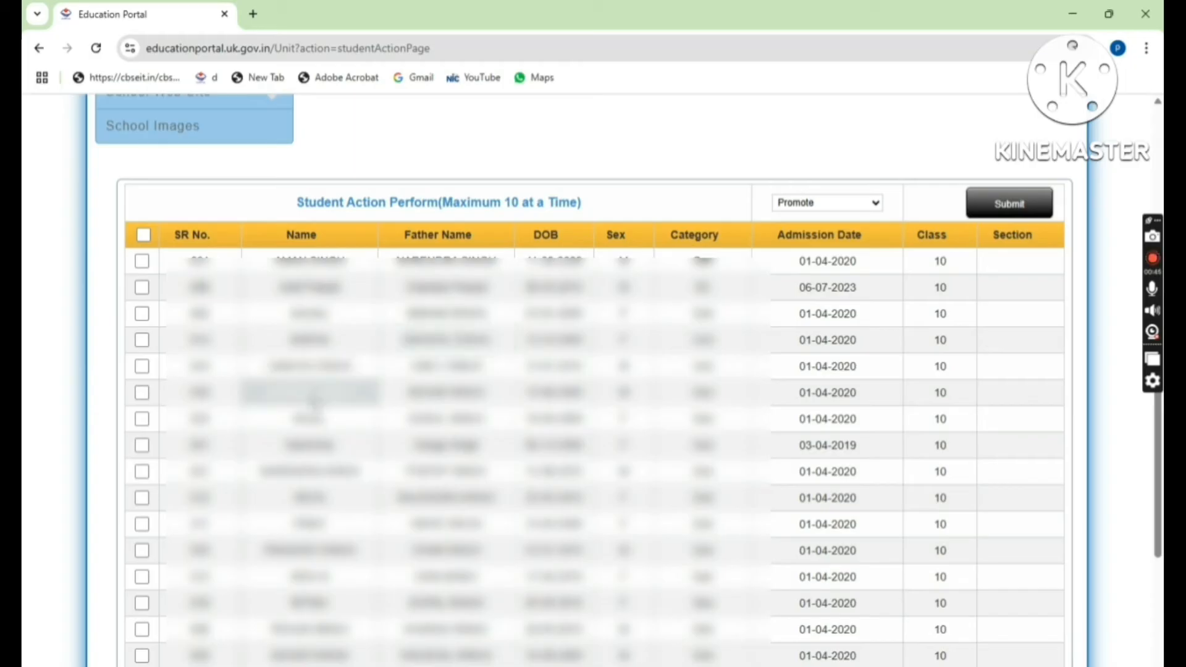
left_click(142, 523)
scroll(148, 525, "down", 3)
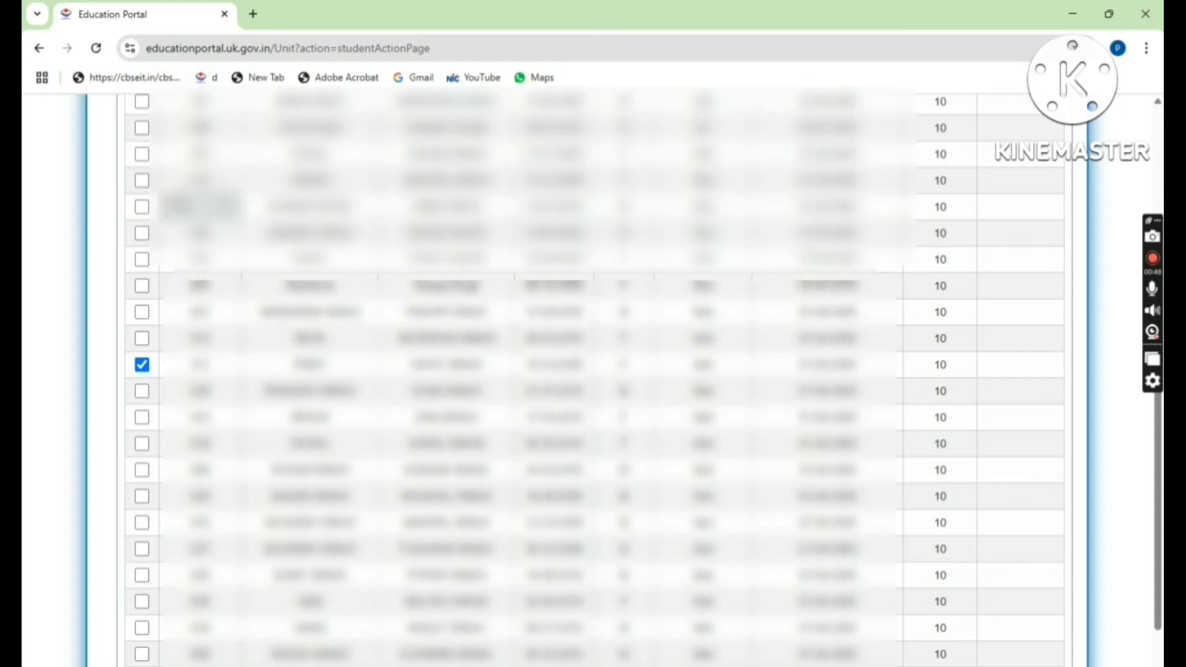
left_click(142, 180)
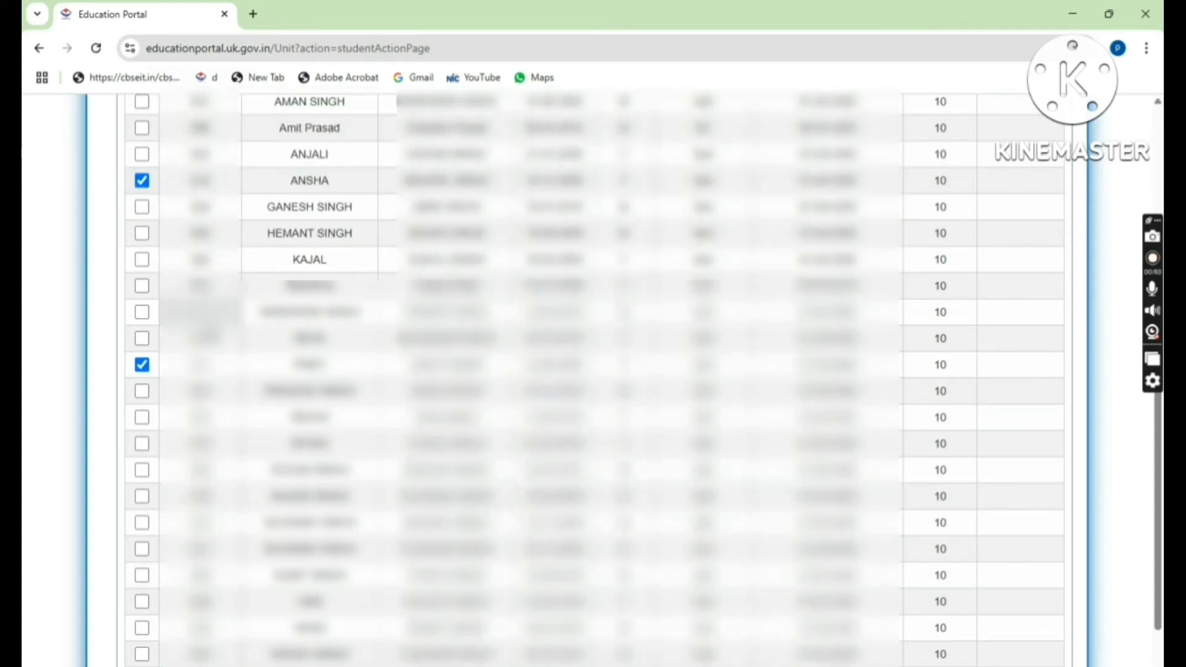
left_click(141, 338)
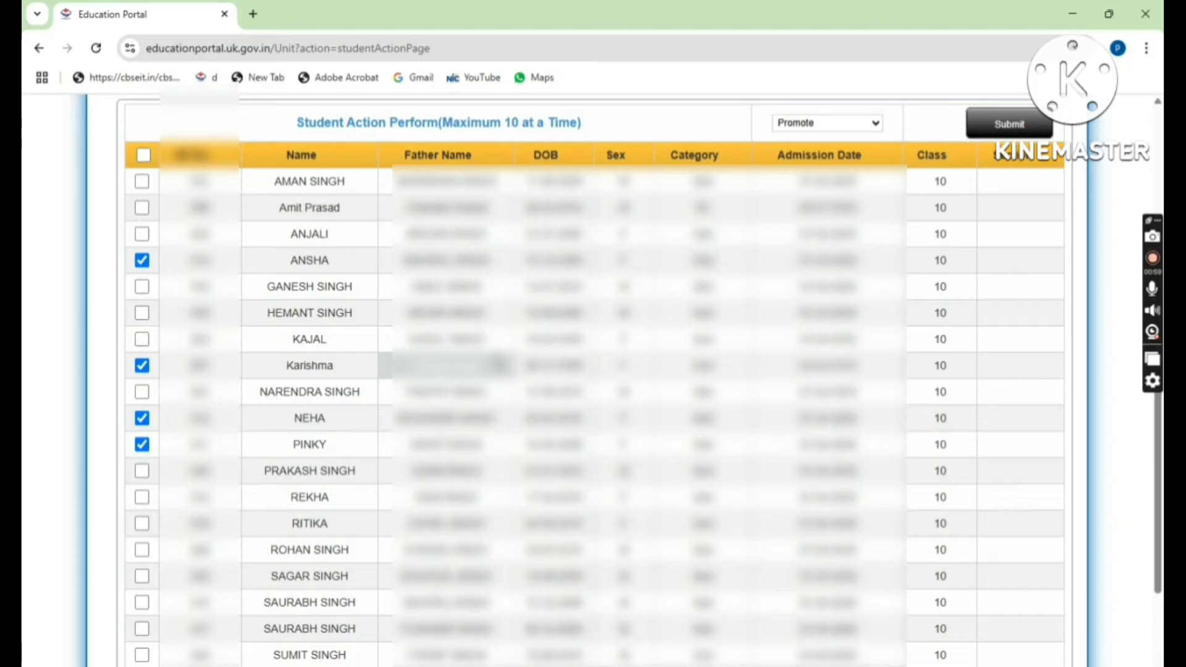
Apply the Demote action to the selected class 10 students and acknowledge the submission
left_click(832, 125)
left_click(826, 161)
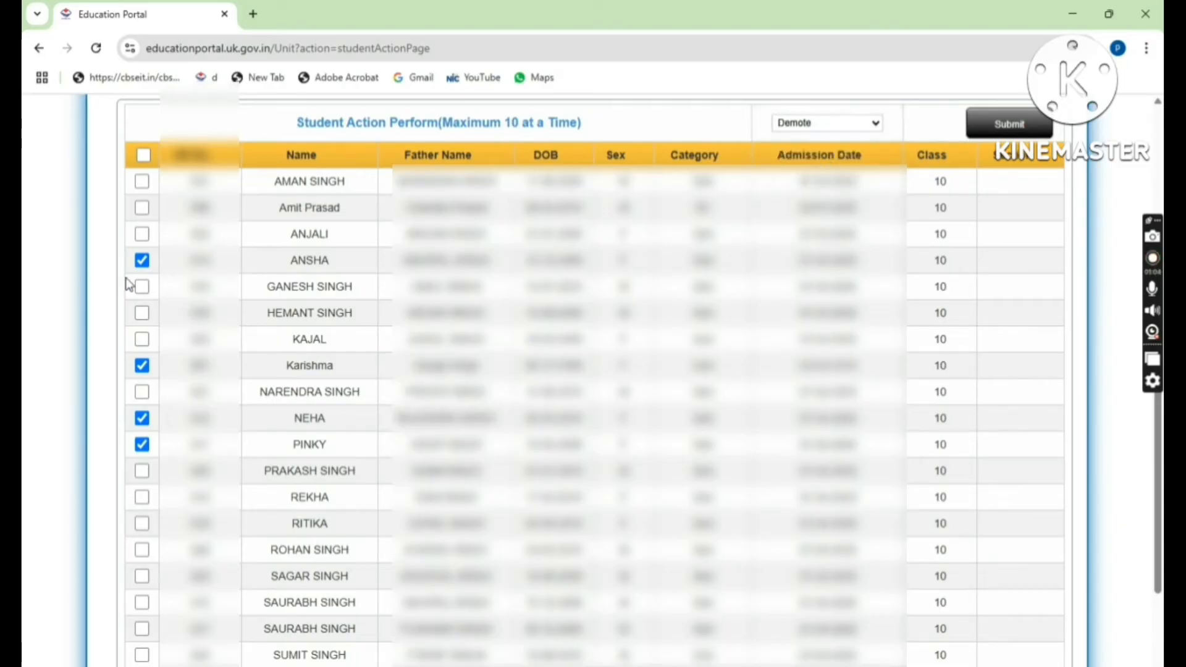
left_click(1016, 125)
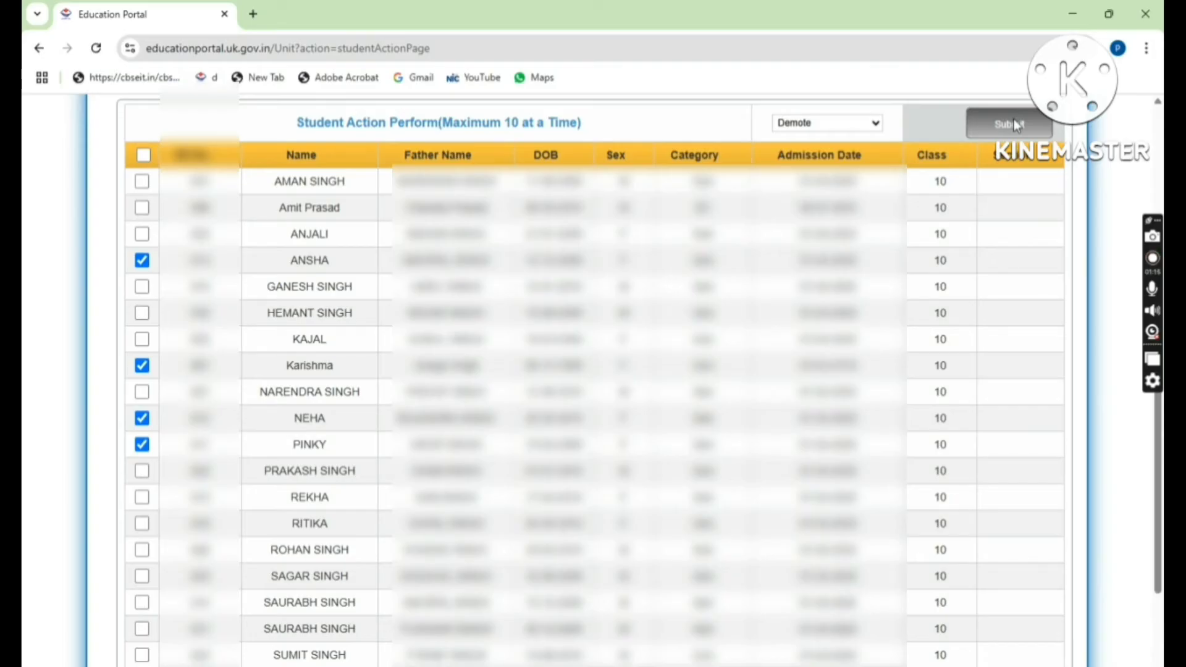
left_click(850, 124)
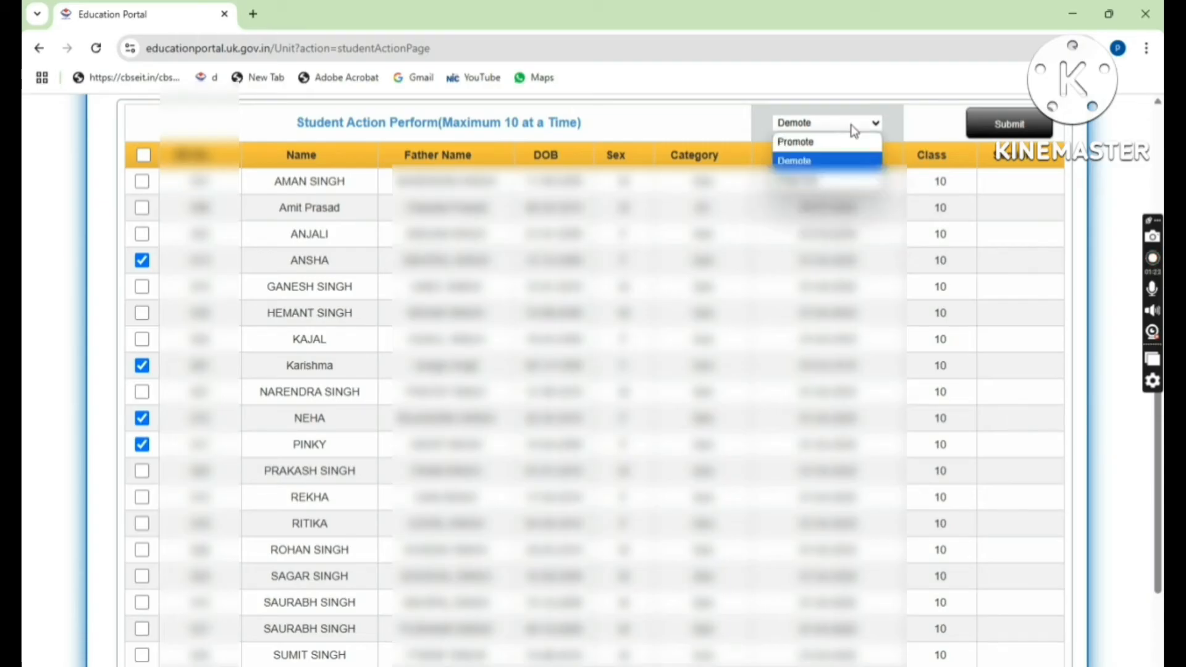
left_click(843, 162)
left_click(987, 127)
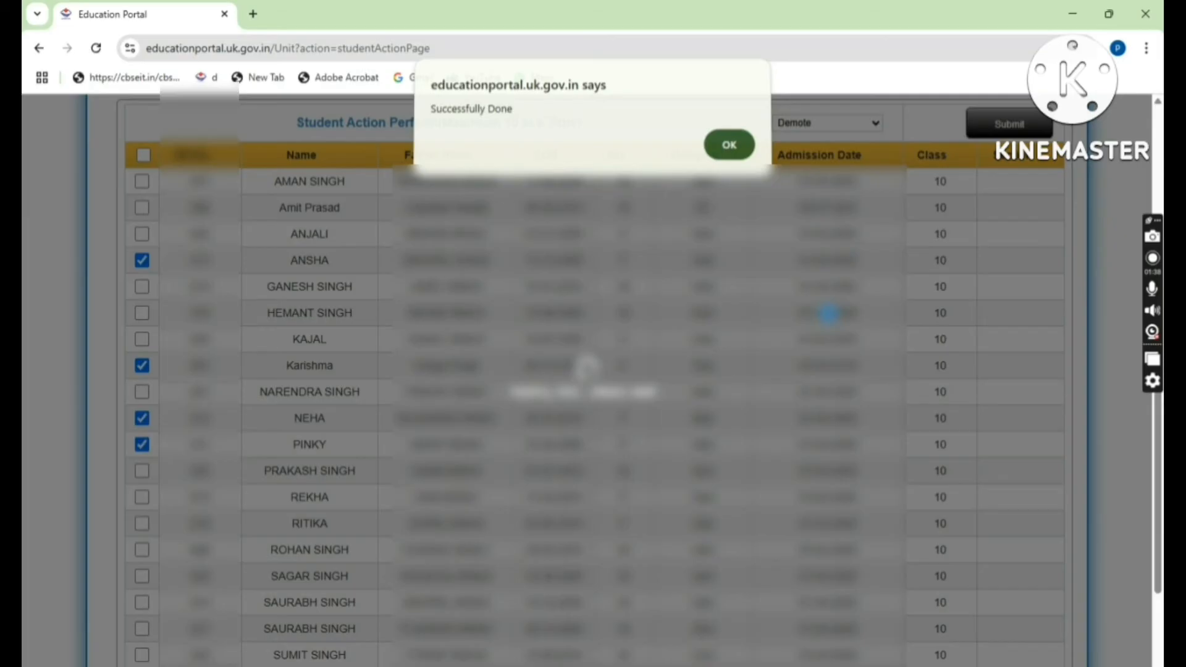
key("Return")
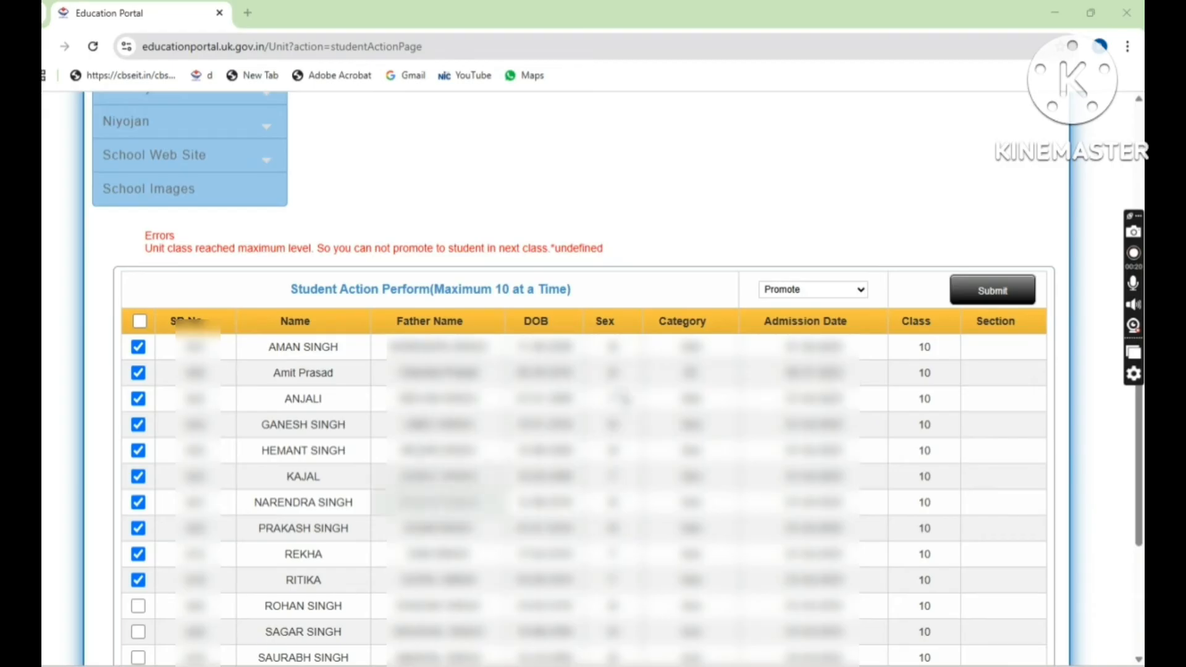
Apply the Drop Out action to the ten selected class 10 students
left_click(805, 292)
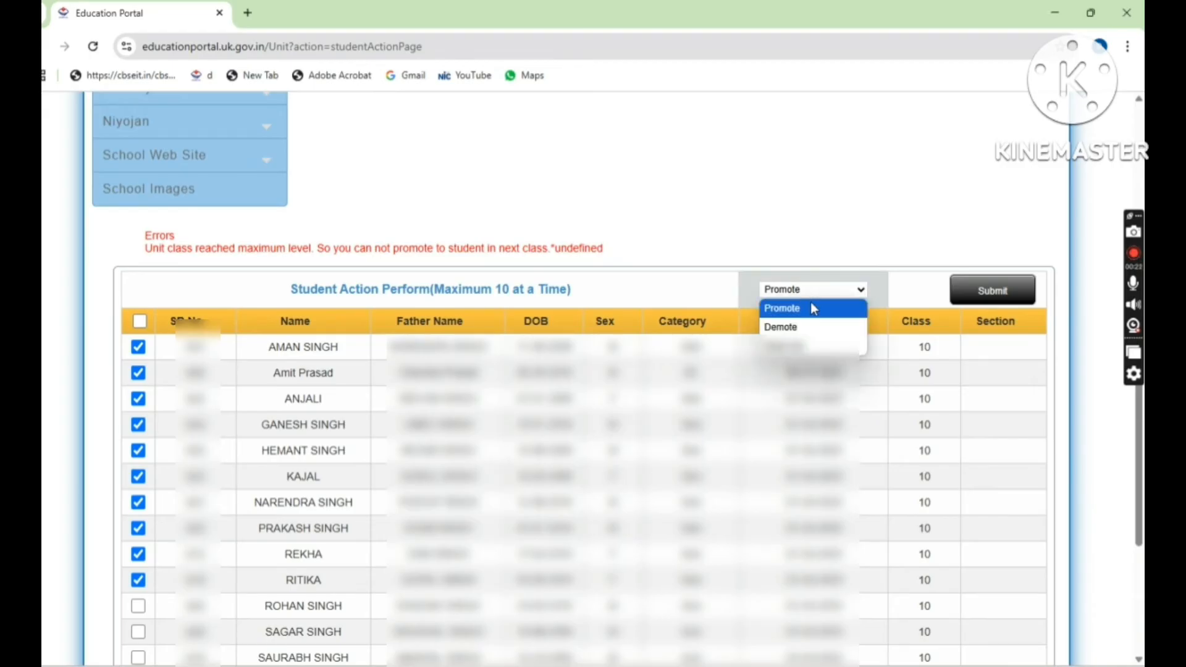
left_click(816, 311)
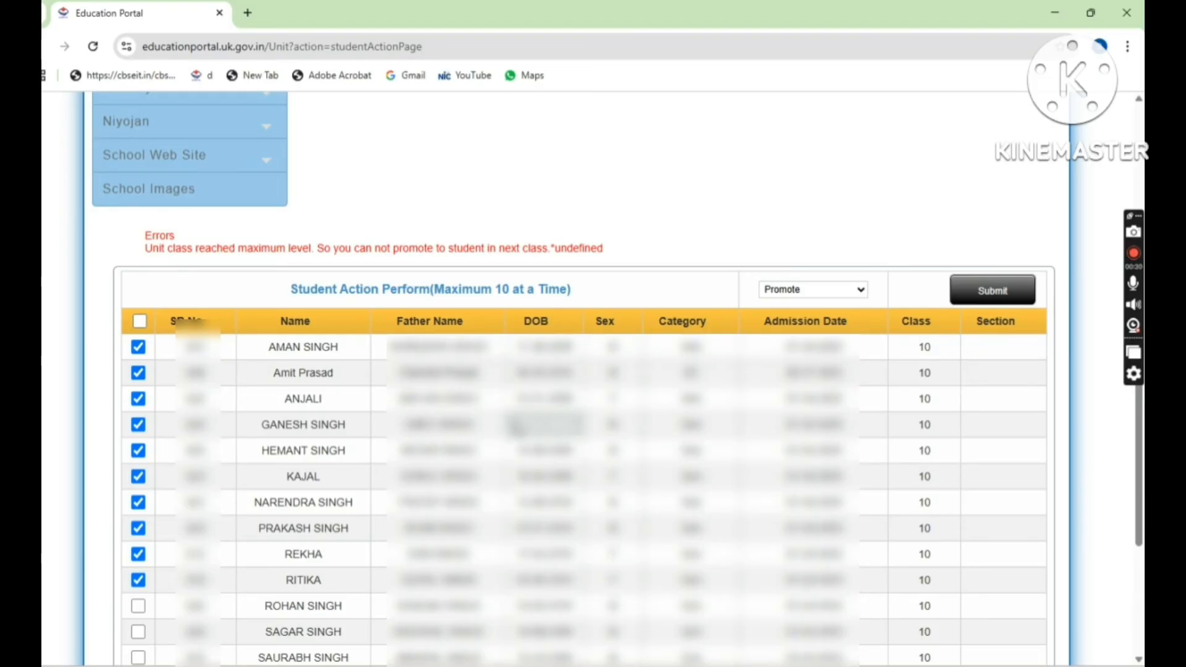
left_click(795, 294)
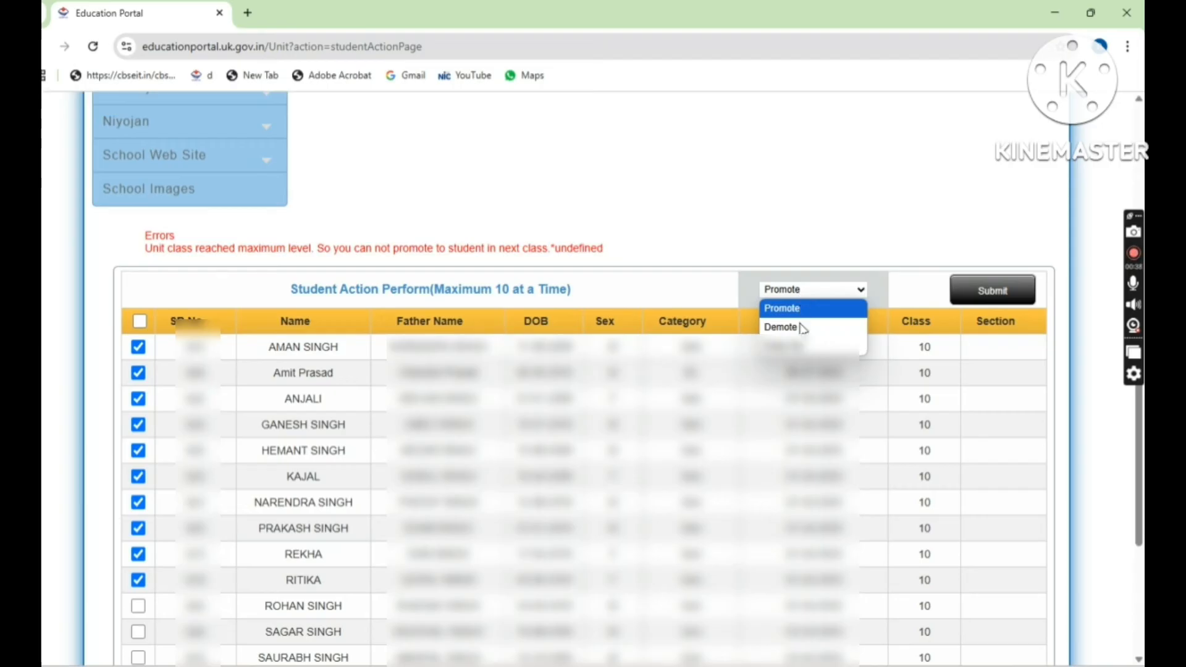
left_click(800, 344)
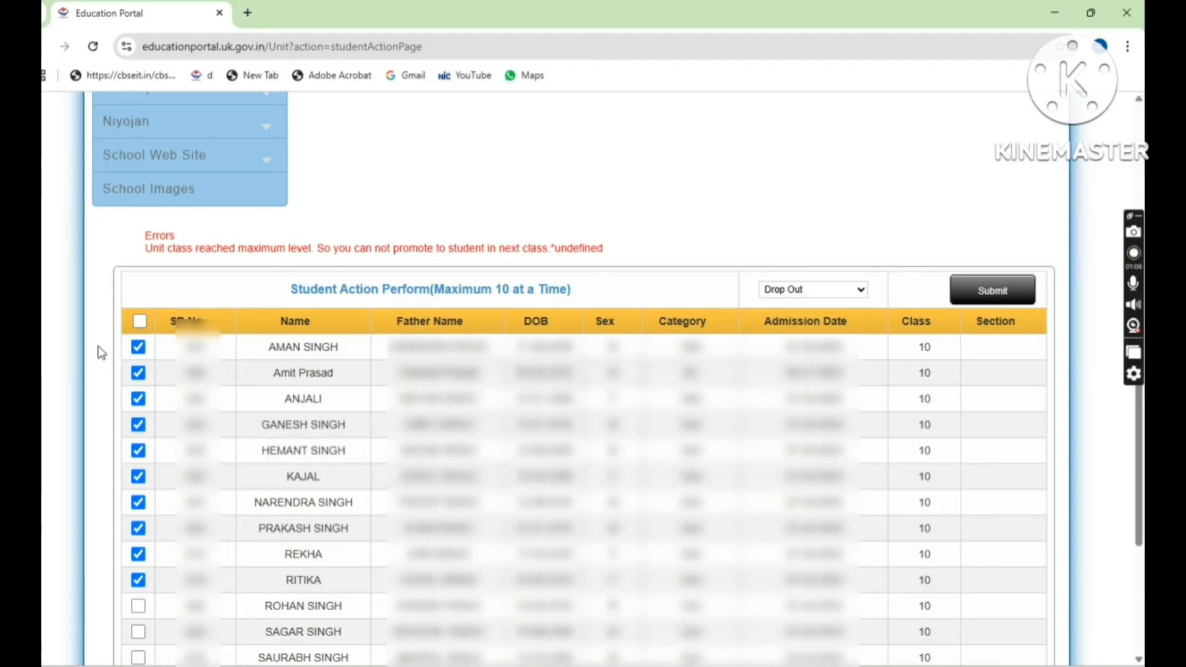
left_click(850, 291)
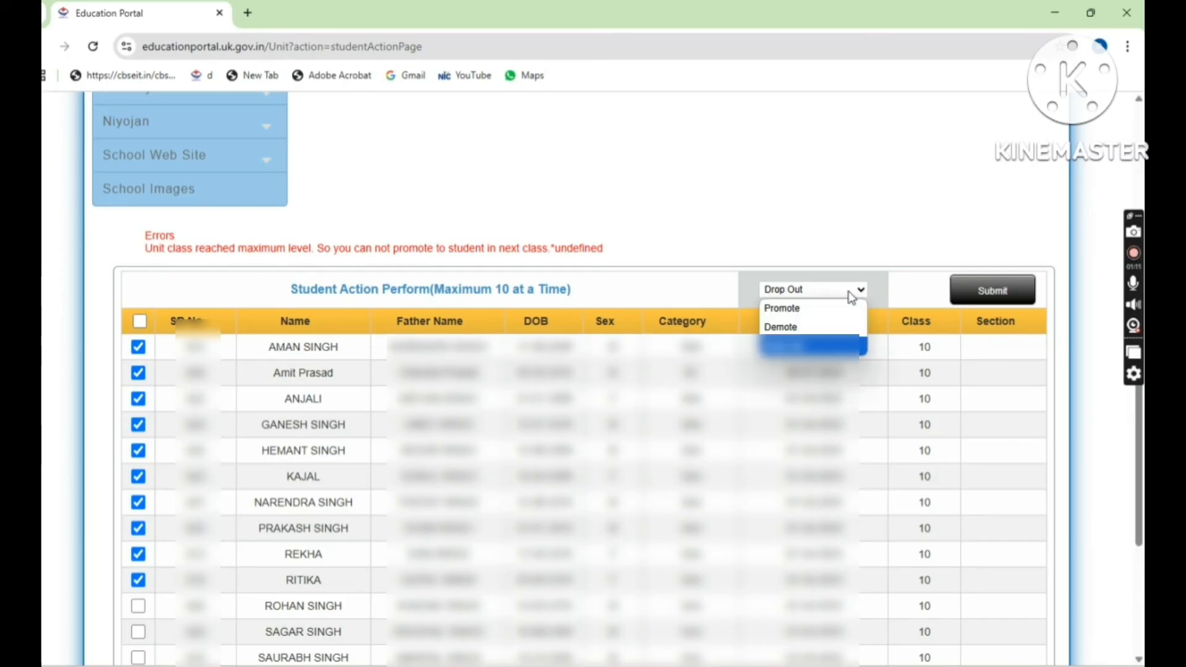
left_click(842, 345)
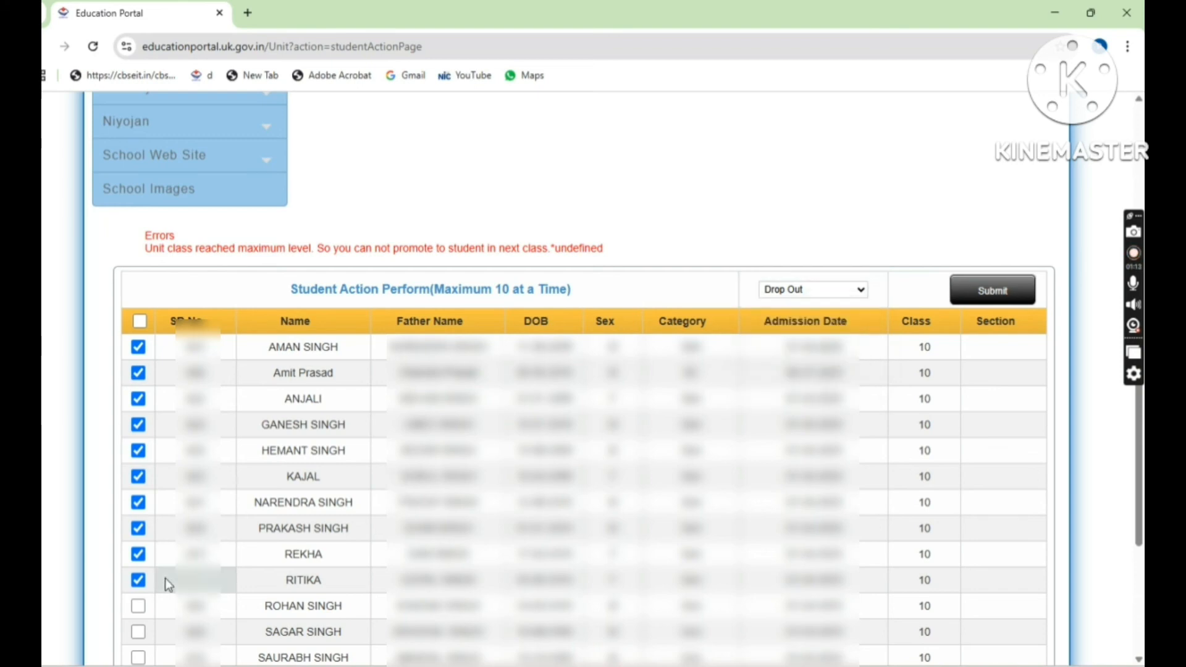
left_click(980, 297)
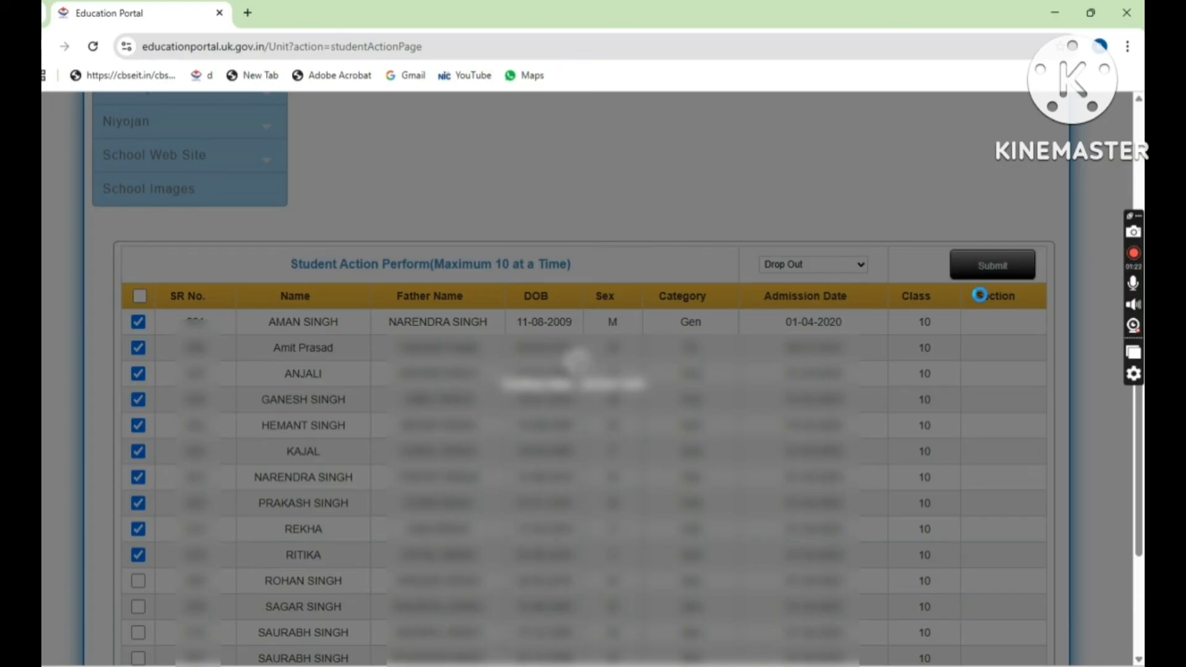
left_click(1132, 253)
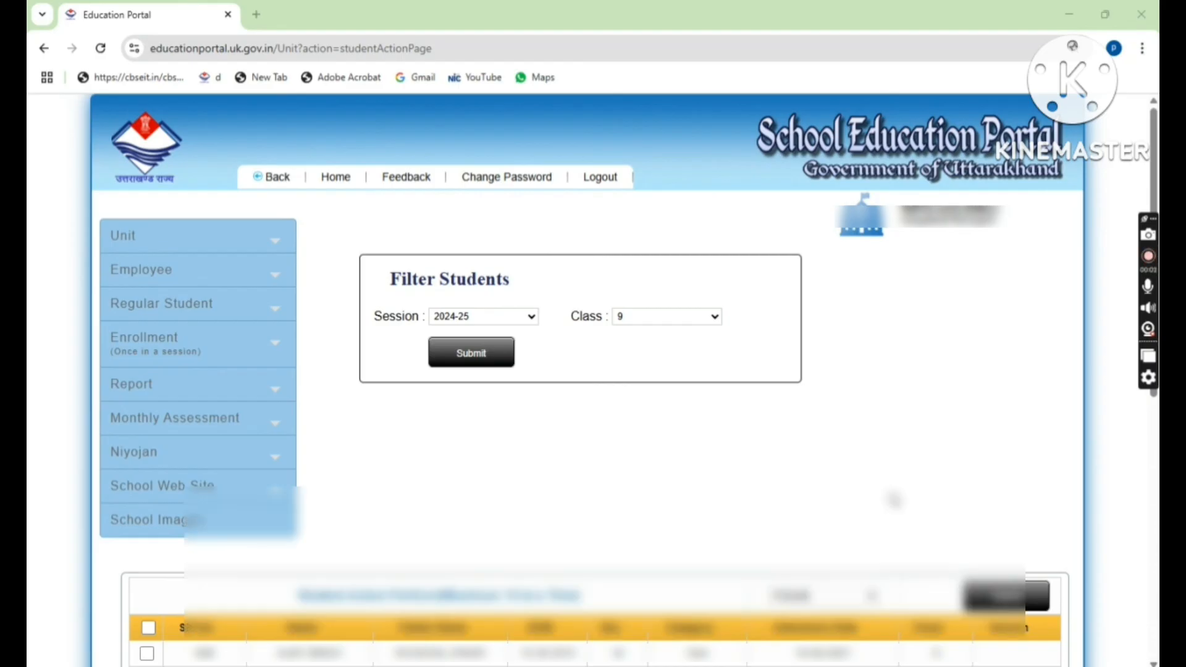
List the class 9 students of session 2024-25 and select the first ten students
left_click(510, 352)
scroll(511, 353, "down", 1)
scroll(510, 353, "down", 2)
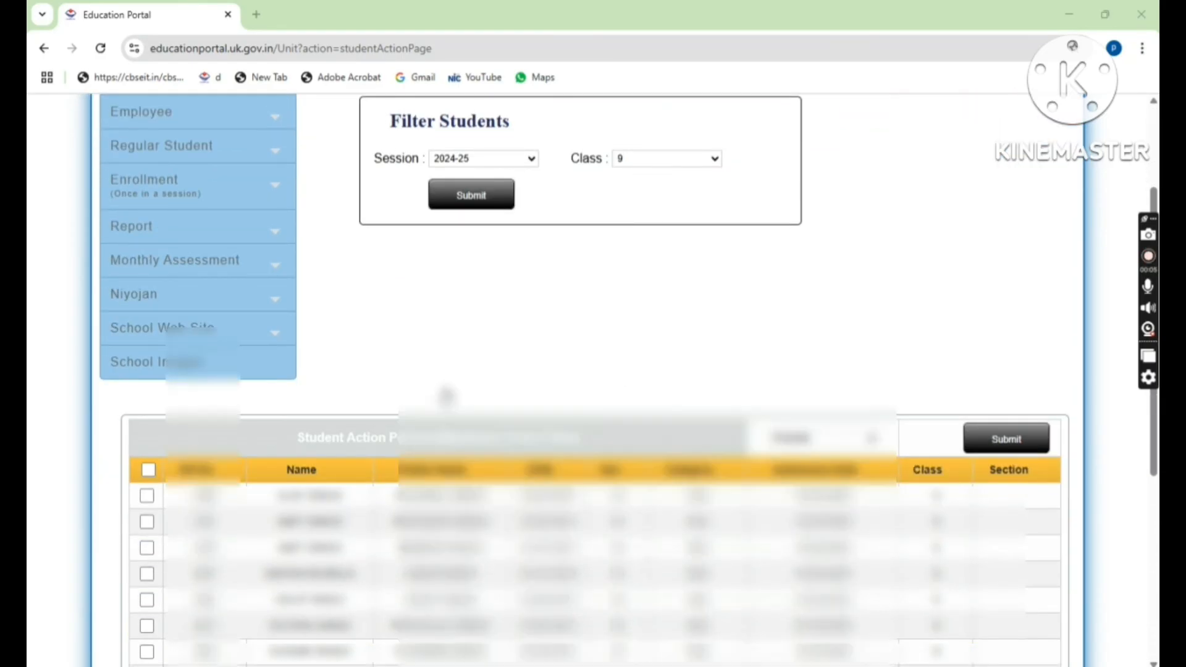
scroll(449, 400, "down", 3)
left_click(146, 338)
left_click(146, 363)
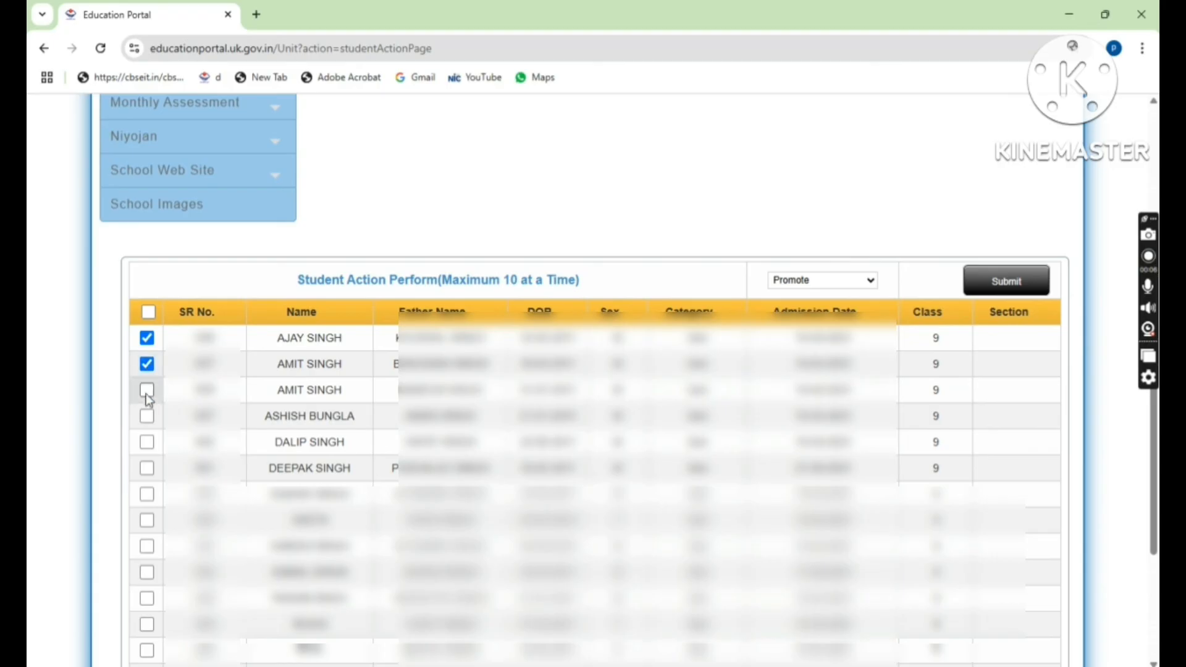
left_click(146, 416)
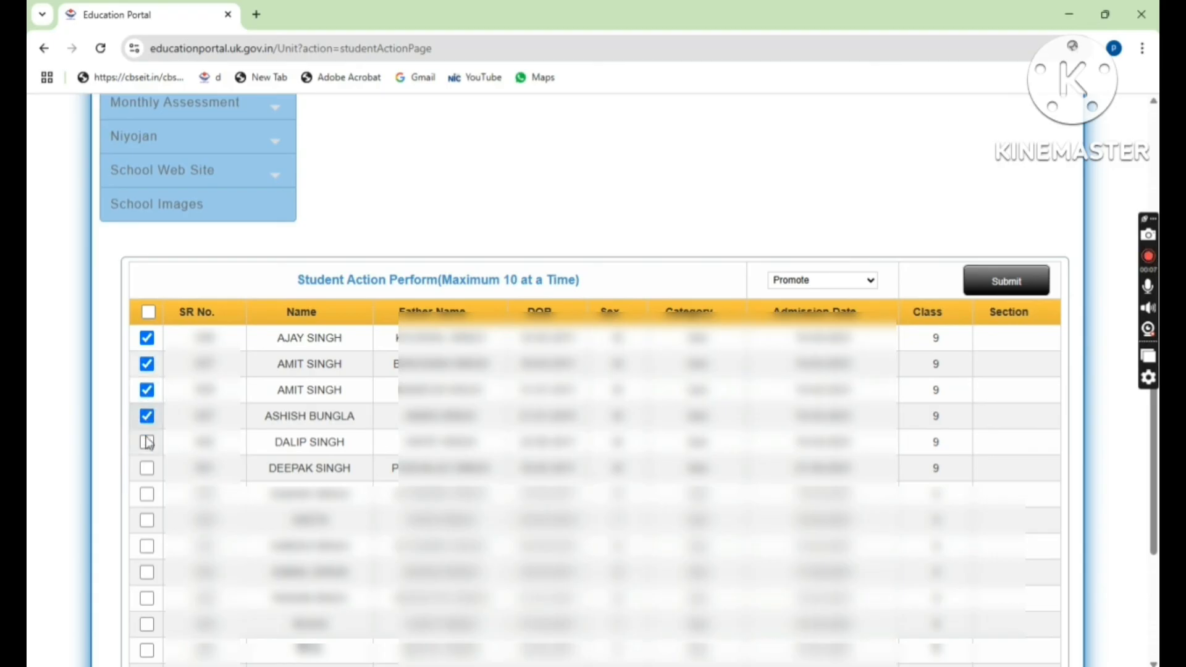
left_click(146, 441)
left_click(146, 467)
left_click(147, 494)
left_click(147, 519)
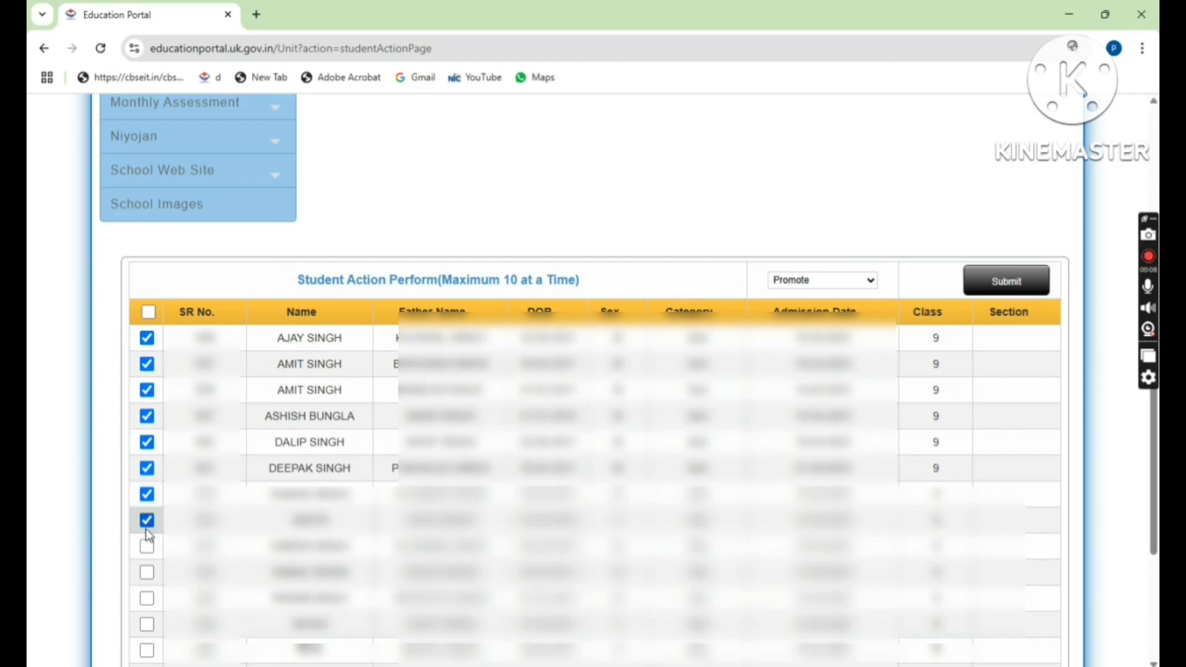
left_click(146, 546)
left_click(146, 572)
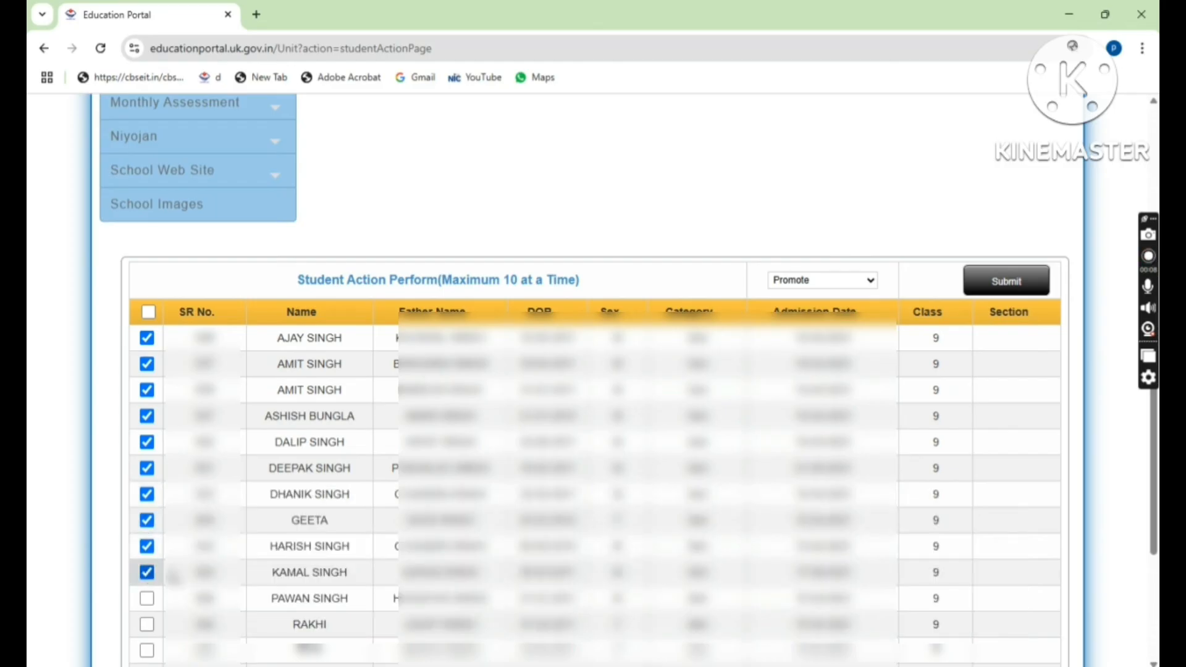
Apply the Promote action to the ten selected class 9 students and acknowledge the submission
left_click(812, 287)
left_click(816, 303)
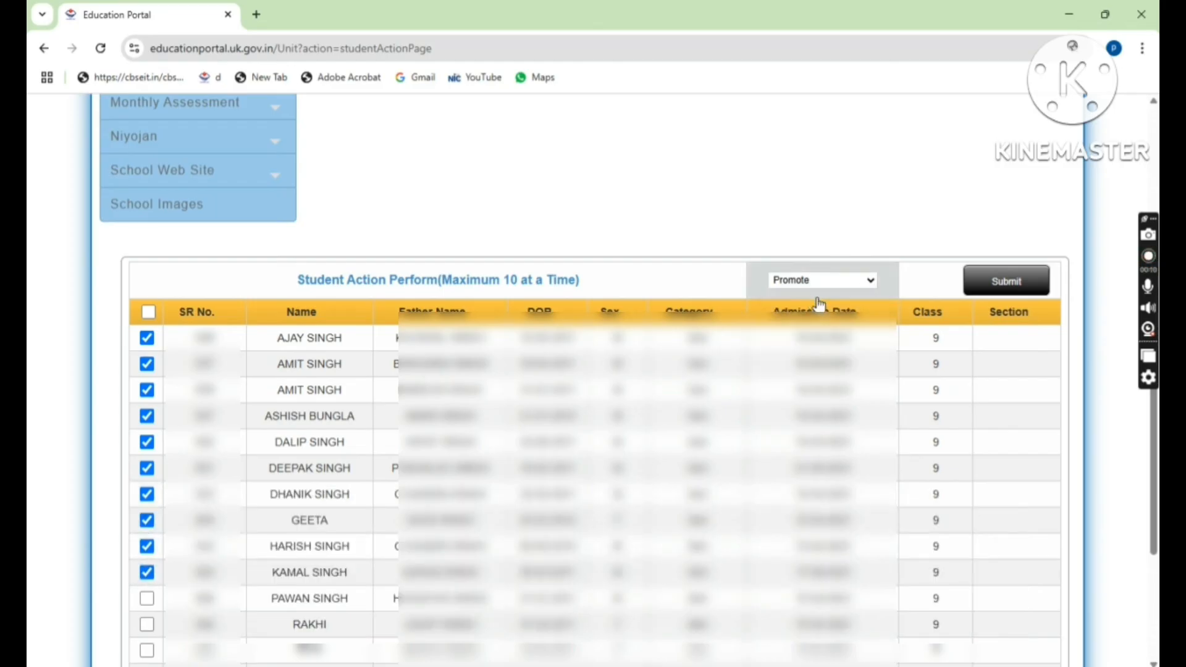
left_click(1002, 275)
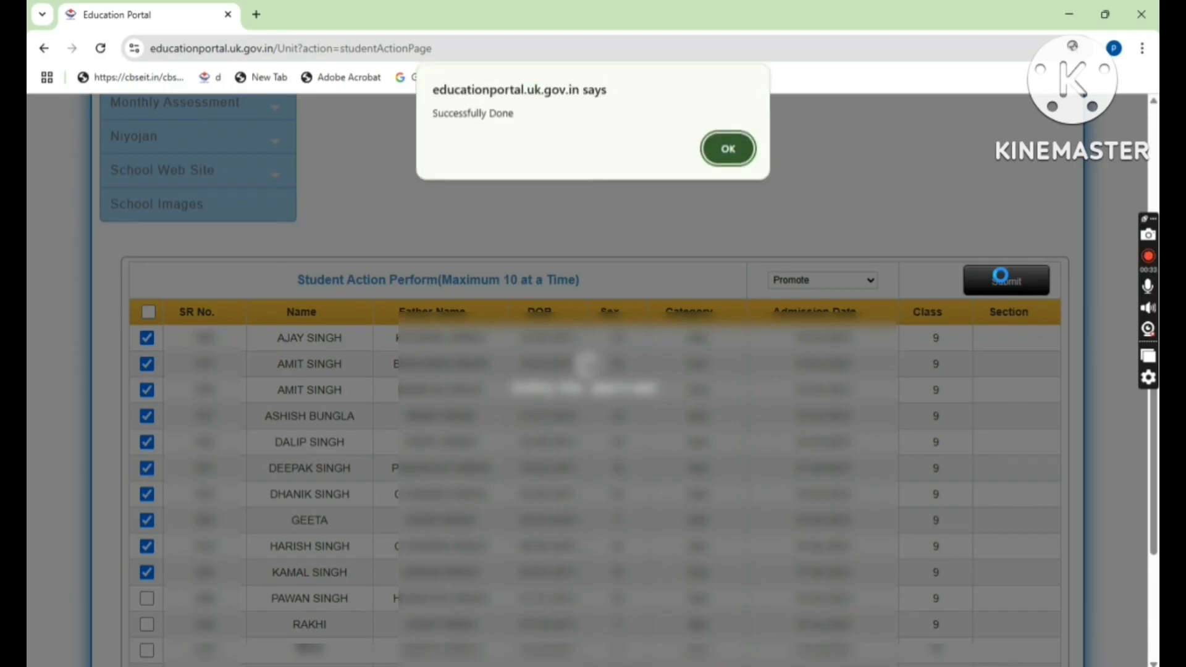
left_click(729, 148)
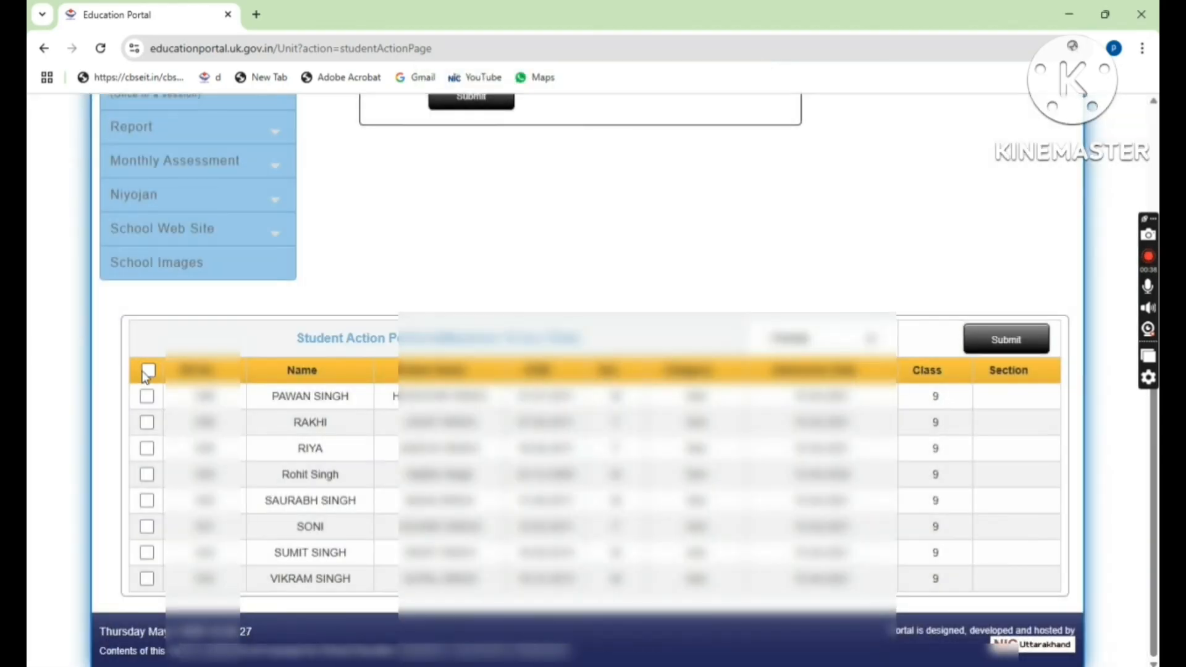
Select all remaining class 9 students and submit the Promote action for them
left_click(149, 370)
left_click(1006, 339)
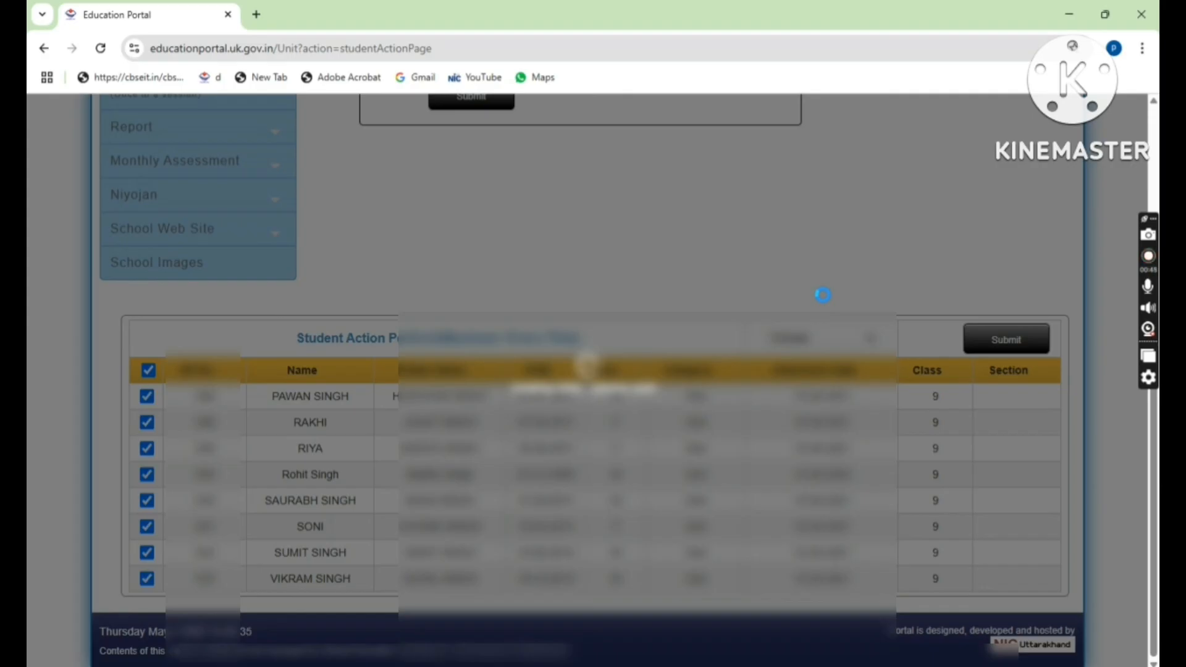
left_click(1152, 263)
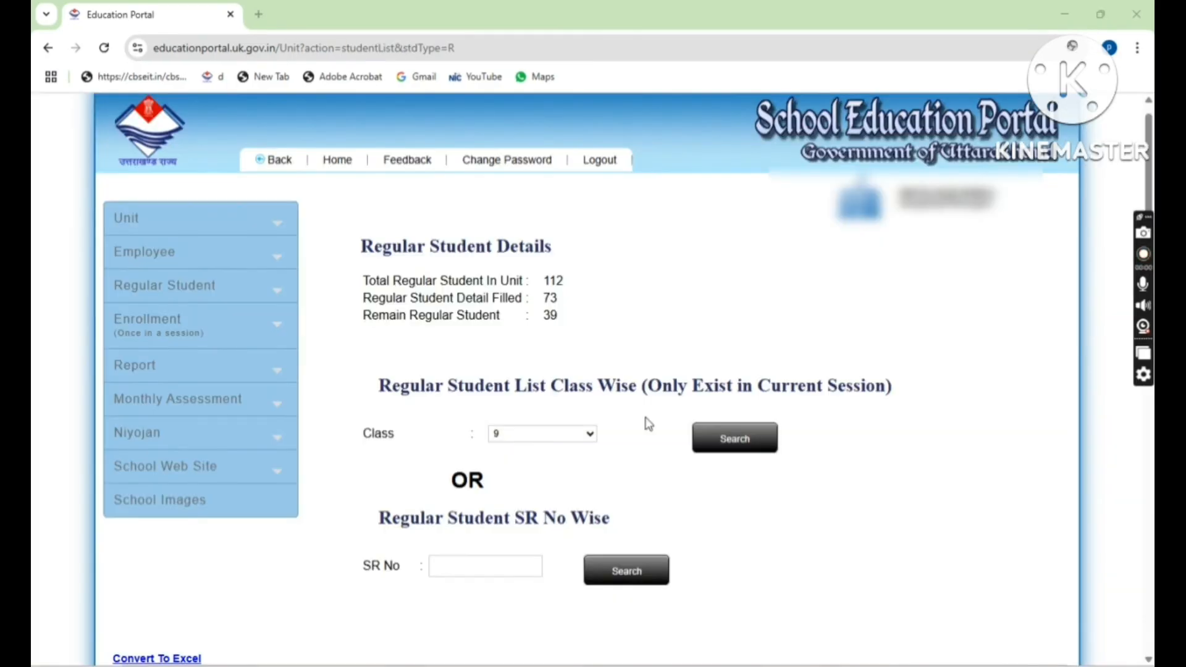